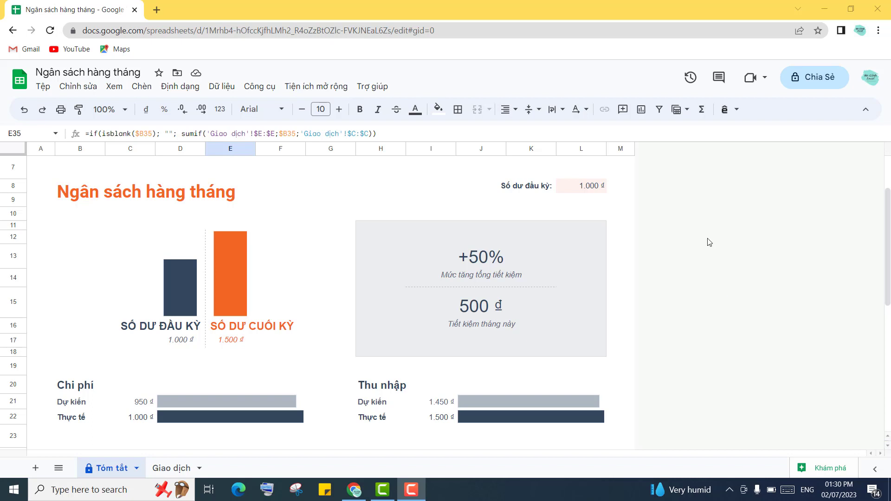
# Examine the monthly budget's Tóm tắt sheet, from the balance charts down to the Chi phí and Thu nhập category tables.
pyautogui.click(691, 221)
pyautogui.press('Down')
pyautogui.press('Down')
pyautogui.press('Down')
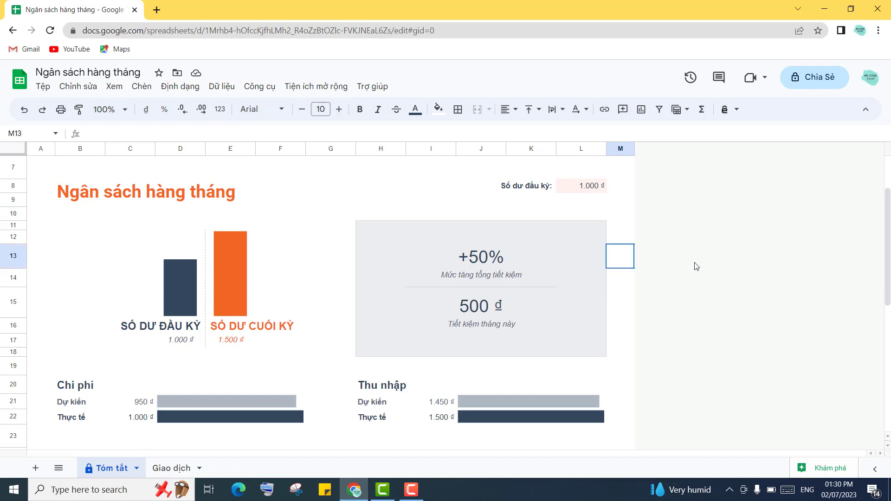
pyautogui.scroll(-6, 695, 312)
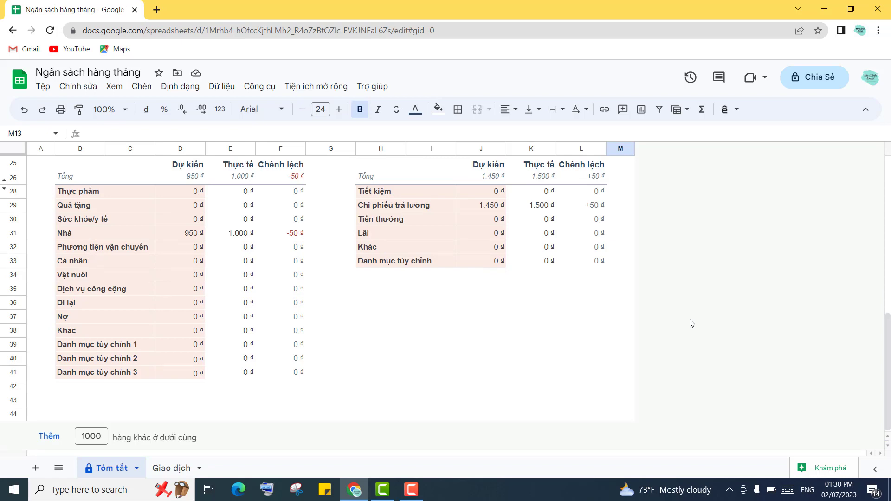
pyautogui.scroll(6, 692, 324)
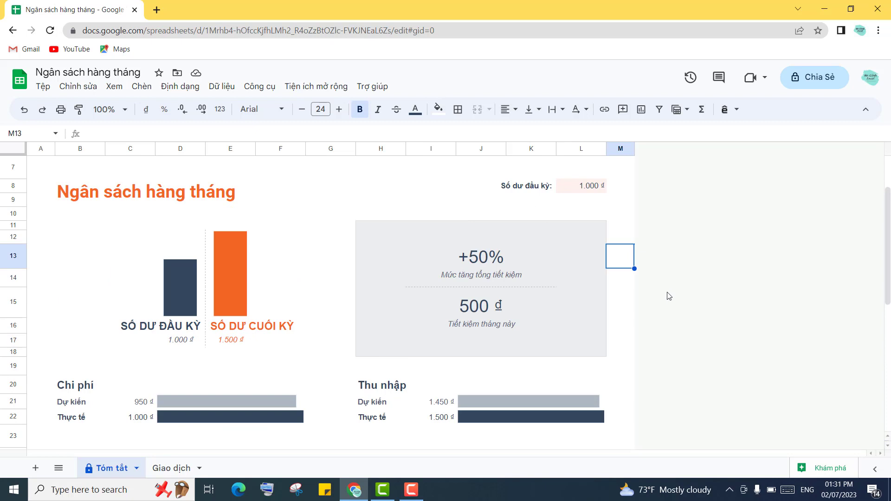
pyautogui.scroll(-2, 663, 292)
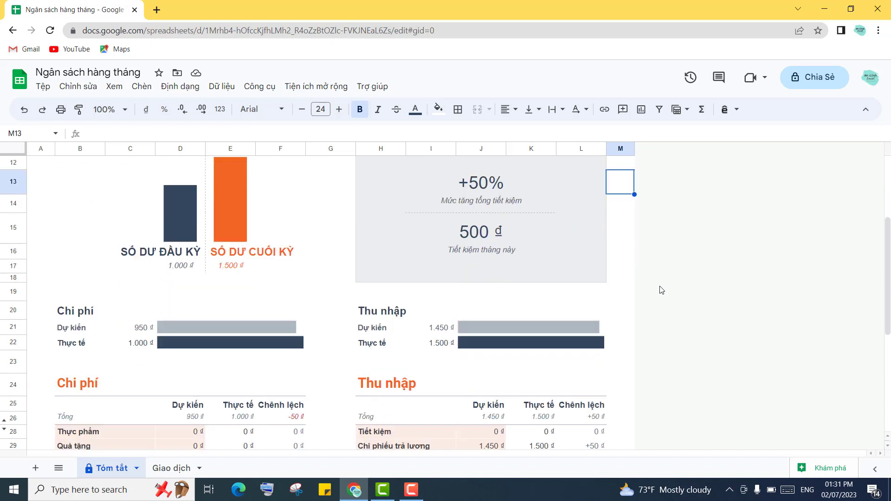
pyautogui.press('Down')
pyautogui.press('Down')
pyautogui.press('Down')
pyautogui.press('Down')
pyautogui.press('Down')
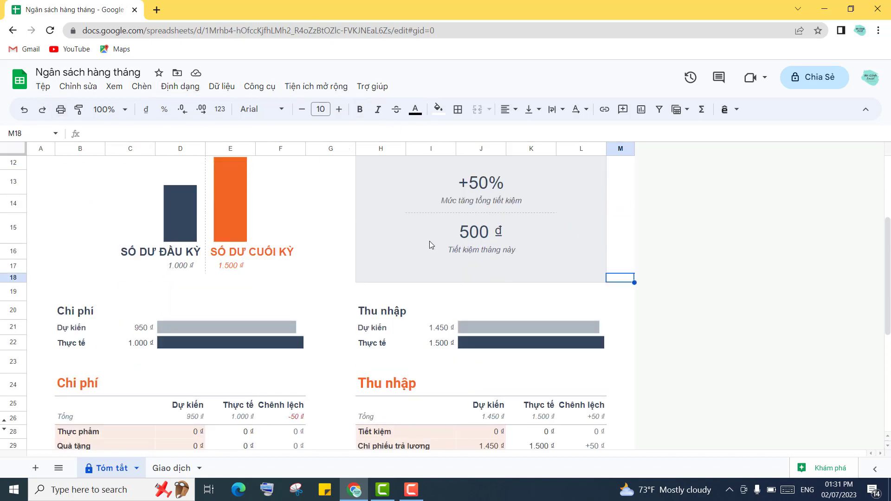
pyautogui.scroll(-2, 678, 357)
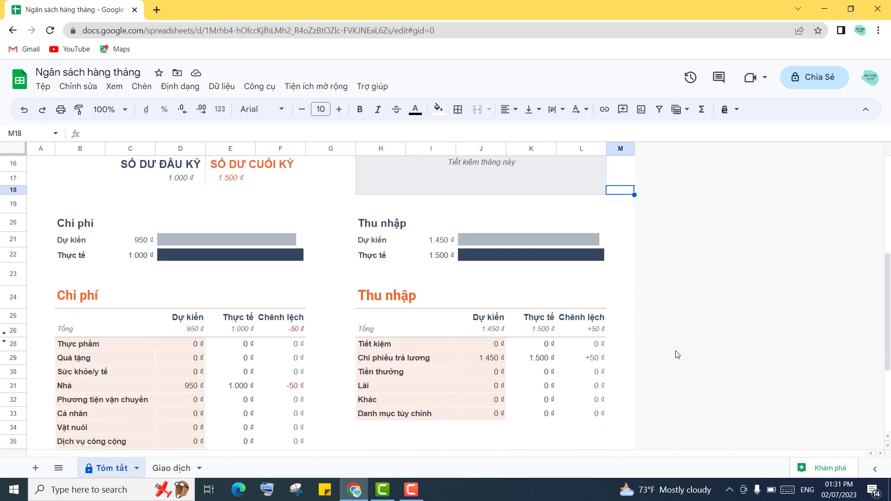
pyautogui.scroll(-1, 678, 355)
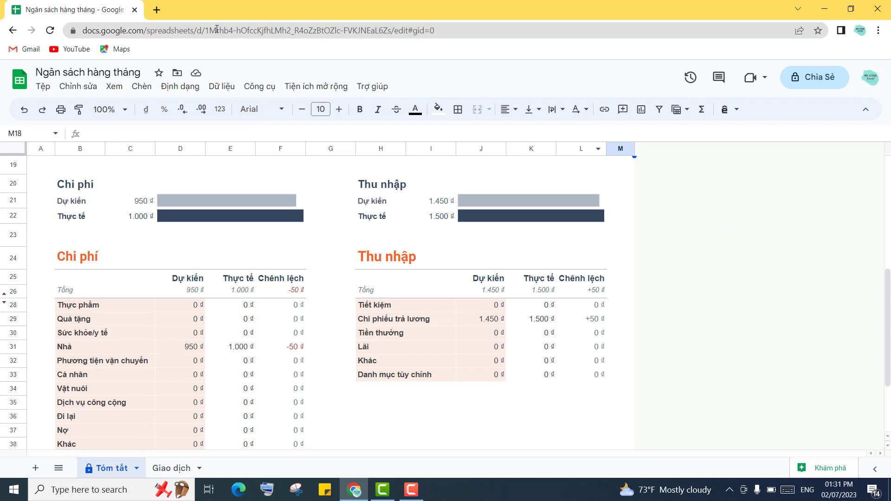
# In a new browser tab, open Google's products page from the Google apps list and show all products.
pyautogui.click(157, 10)
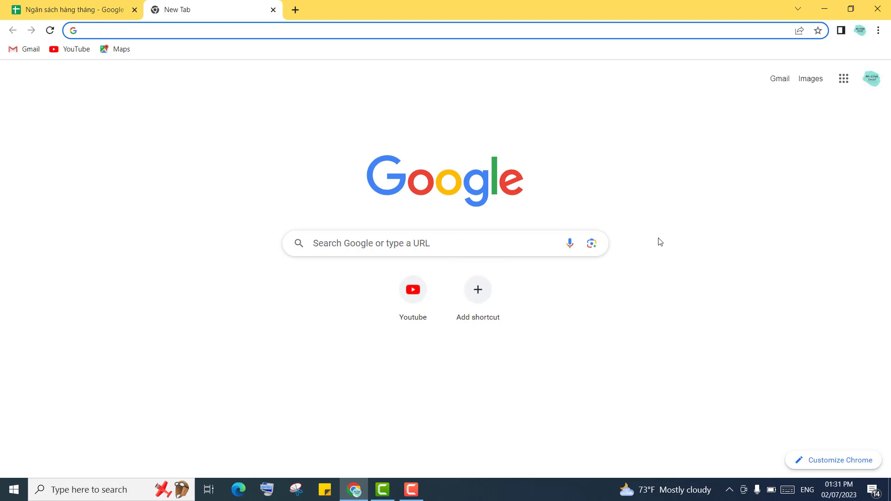
pyautogui.click(846, 83)
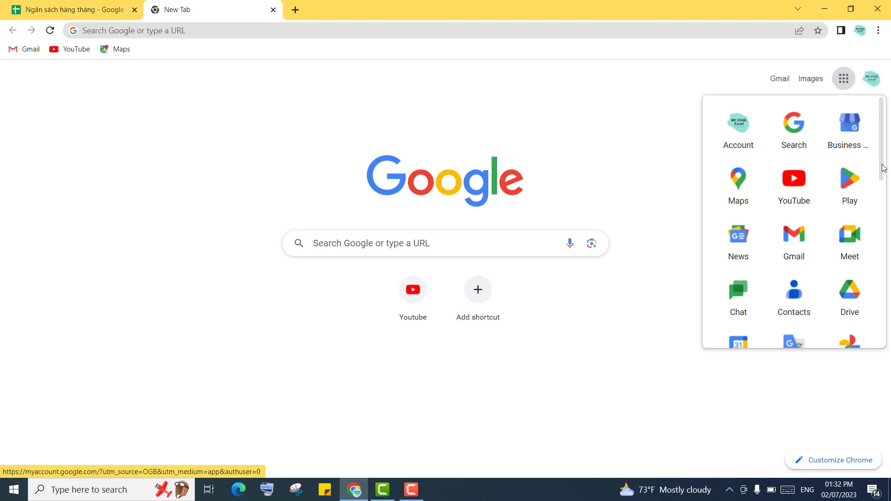
pyautogui.moveTo(884, 168); pyautogui.dragTo(871, 338)
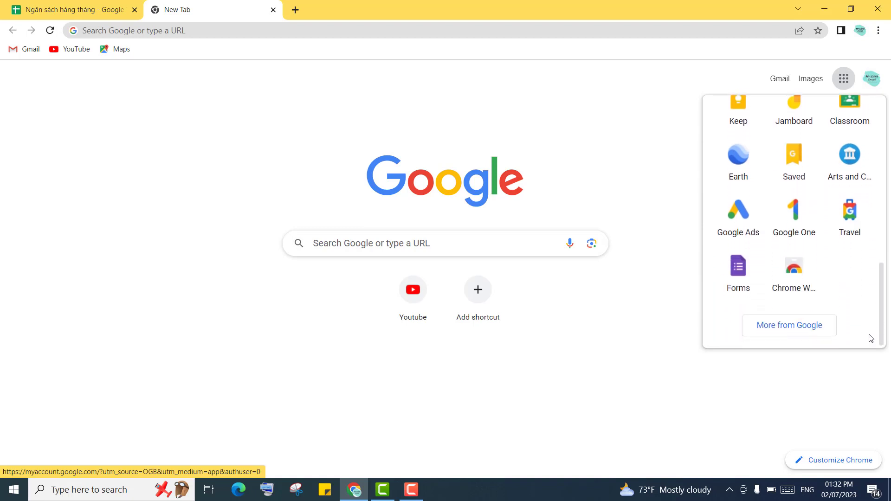
pyautogui.click(784, 328)
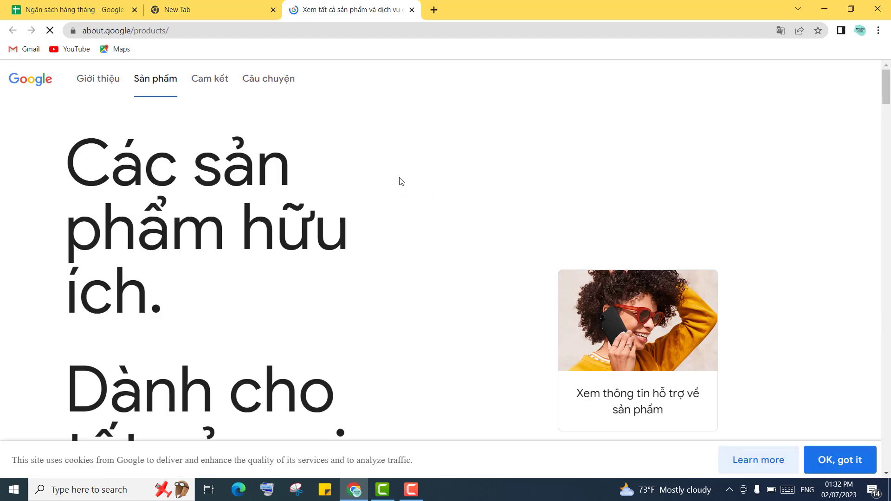
pyautogui.scroll(-6, 452, 213)
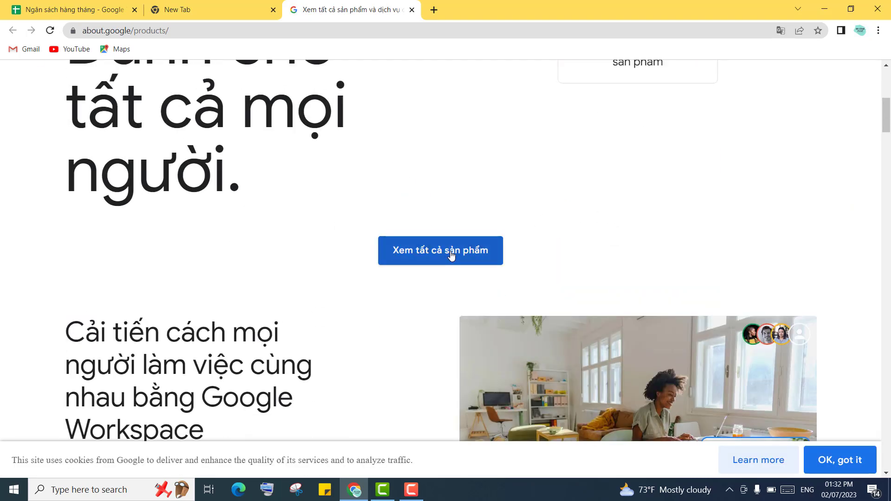
pyautogui.click(451, 254)
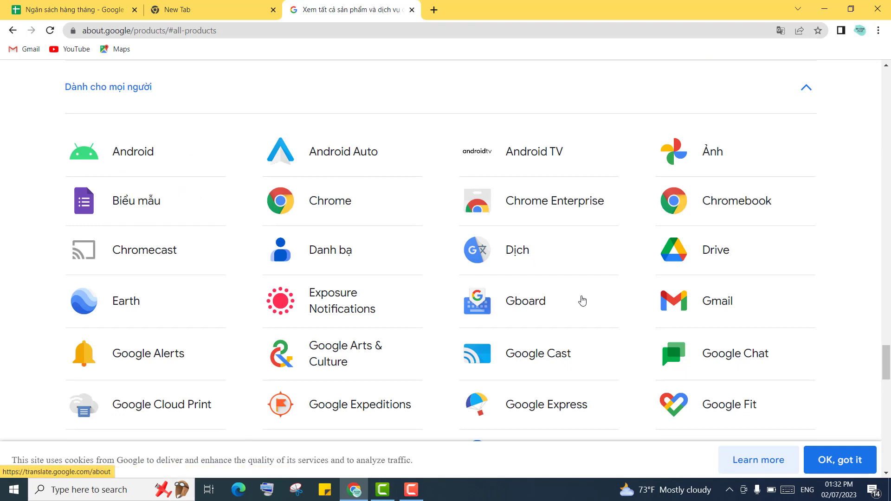
# Find Trang tính among the products under Dành cho mọi người and open its product page.
pyautogui.scroll(-1, 658, 289)
pyautogui.scroll(-5, 526, 255)
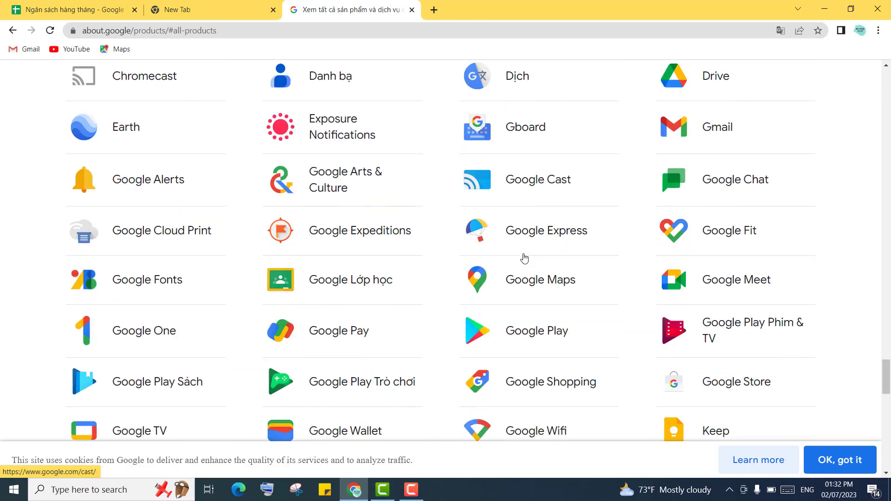
pyautogui.scroll(-5, 527, 258)
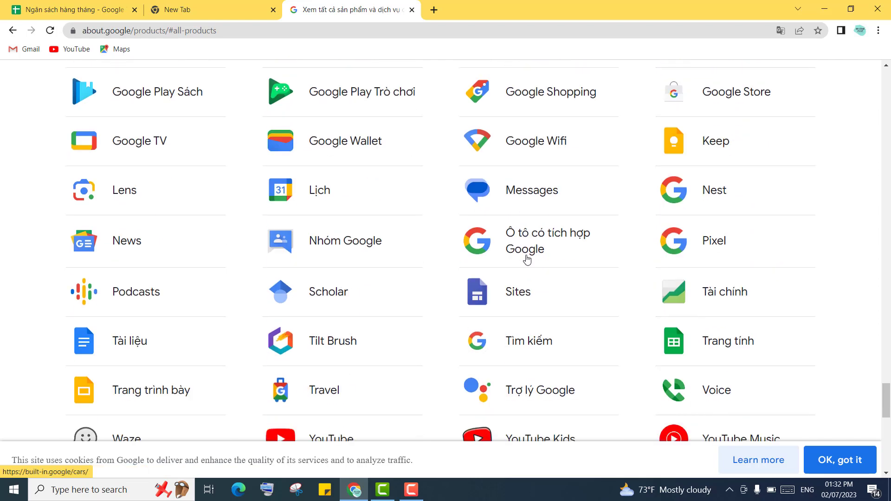
pyautogui.scroll(-3, 527, 259)
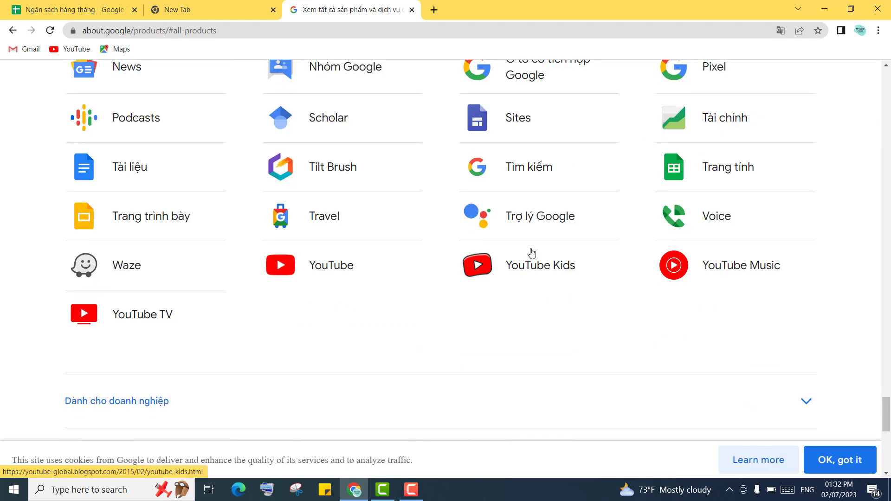
pyautogui.scroll(3, 529, 253)
pyautogui.scroll(1, 532, 253)
pyautogui.scroll(-3, 537, 254)
pyautogui.scroll(4, 551, 253)
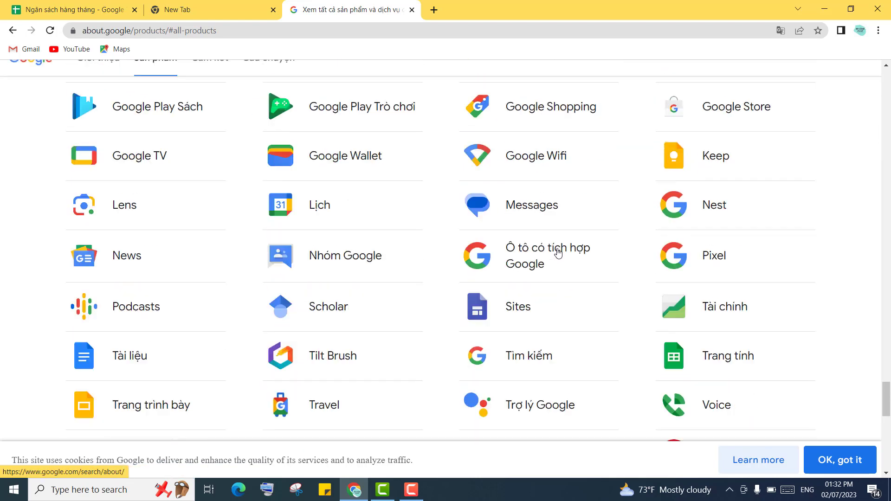
pyautogui.scroll(-1, 559, 252)
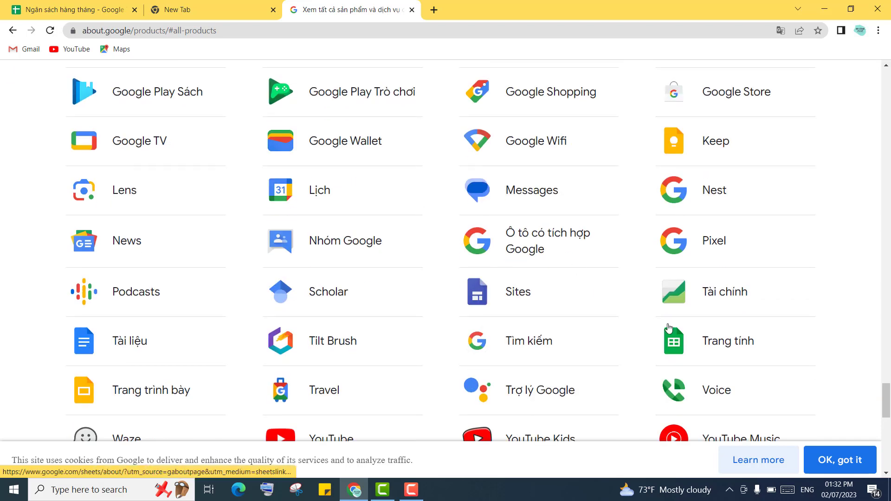
pyautogui.scroll(-2, 627, 279)
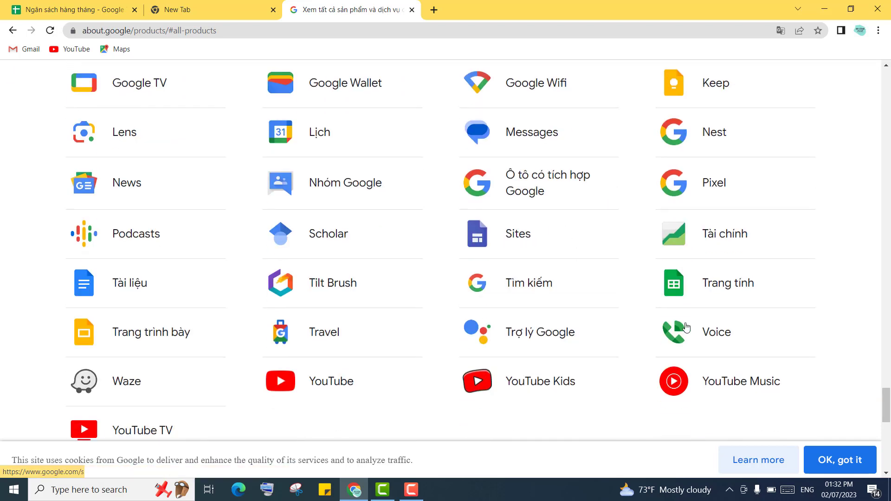
pyautogui.click(725, 288)
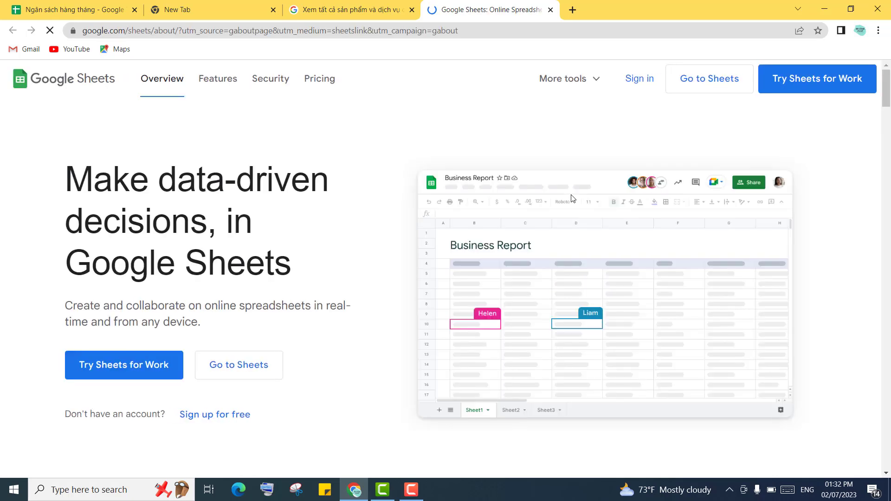
# Go from the Google Sheets overview page to the Sheets home screen and open the full template gallery (Thư viện mẫu).
pyautogui.scroll(-3, 312, 325)
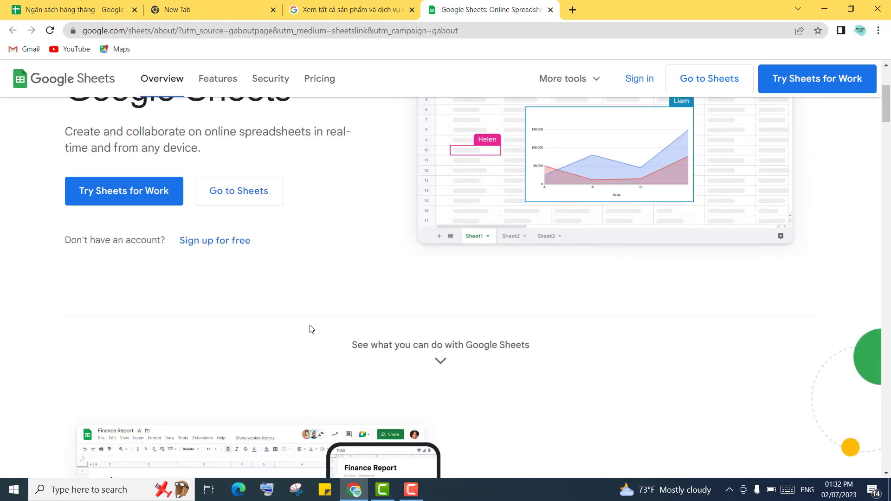
pyautogui.scroll(-2, 312, 297)
pyautogui.scroll(5, 313, 284)
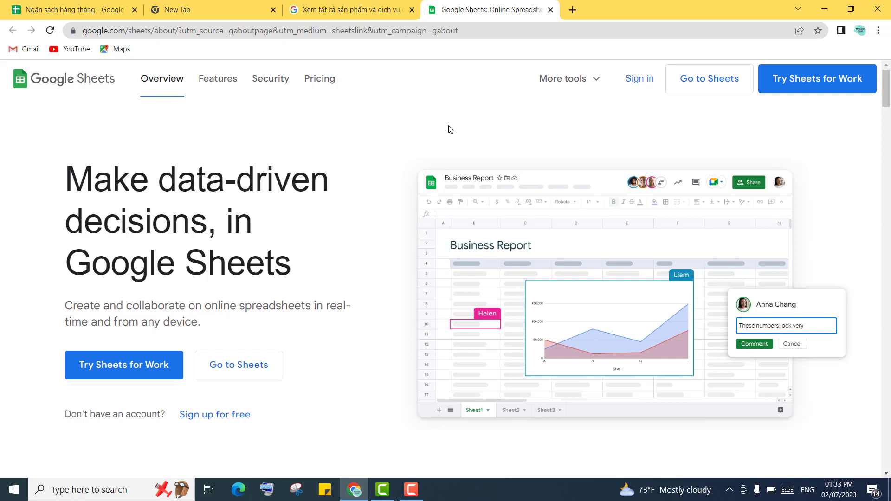
pyautogui.click(712, 86)
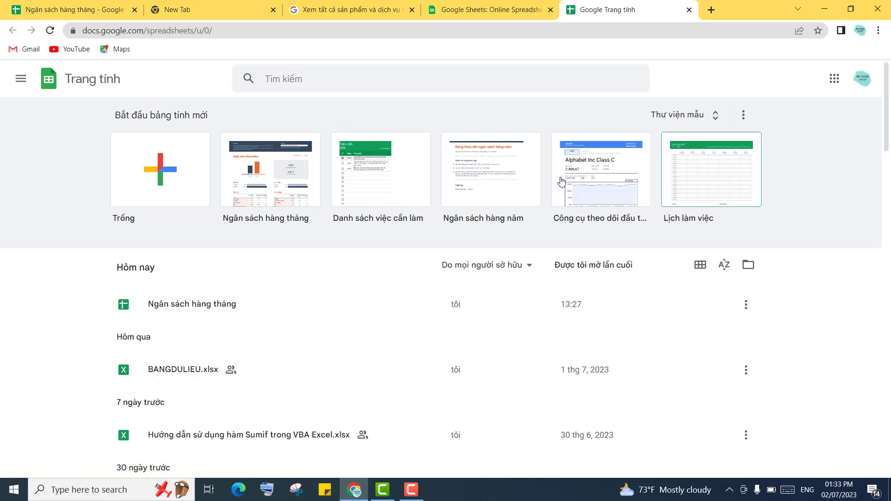
pyautogui.click(228, 168)
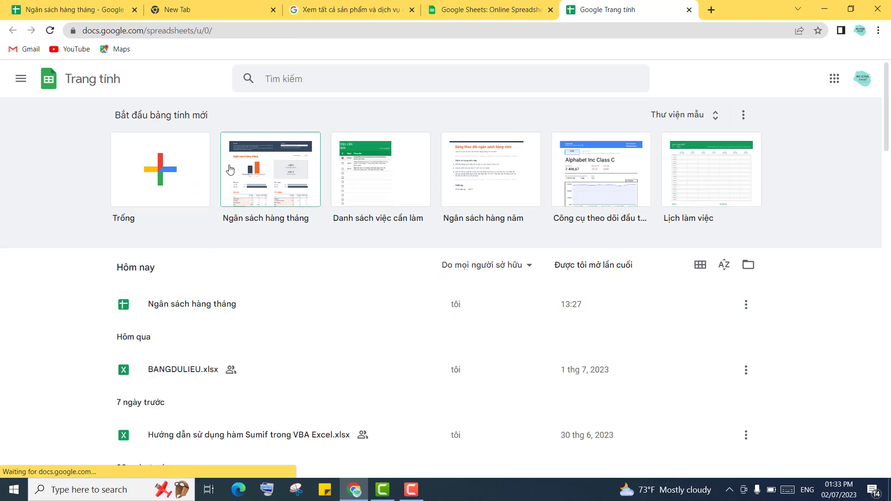
pyautogui.click(690, 116)
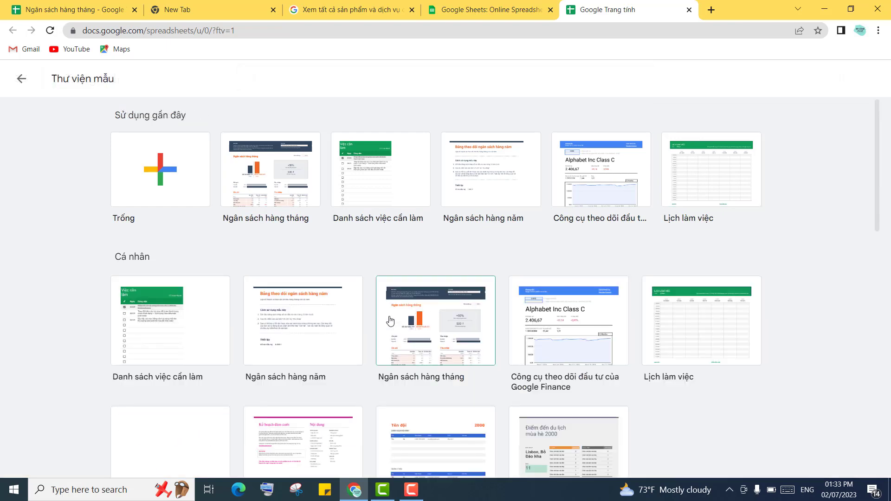
# Create a spreadsheet from the Phiếu chấm công hàng tuần template in the Nơi làm việc category.
pyautogui.scroll(-5, 483, 299)
pyautogui.scroll(-4, 483, 300)
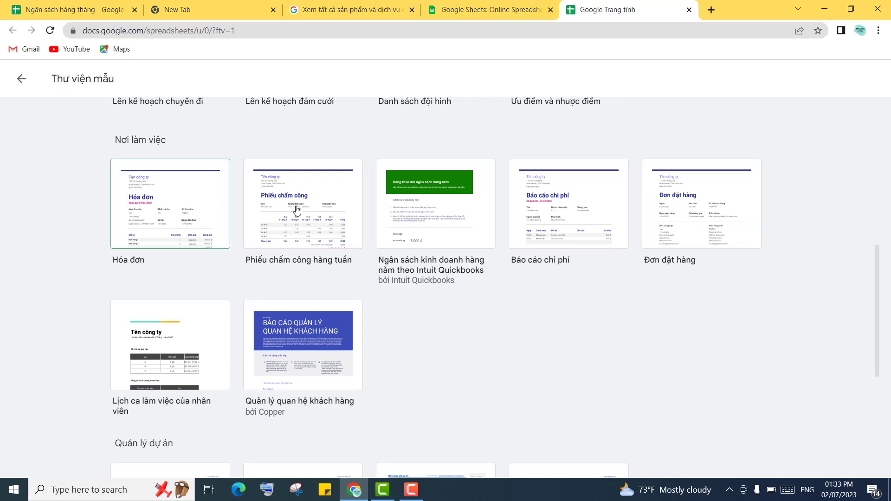
pyautogui.scroll(-1, 224, 361)
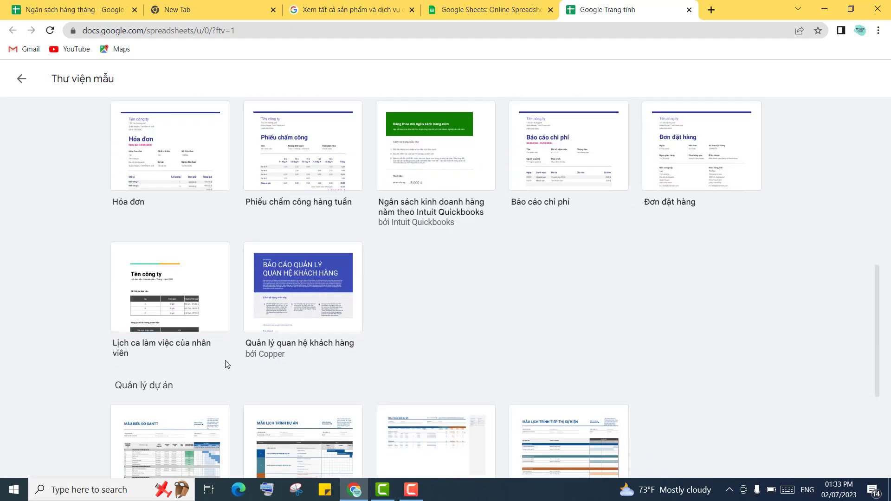
pyautogui.scroll(-4, 264, 335)
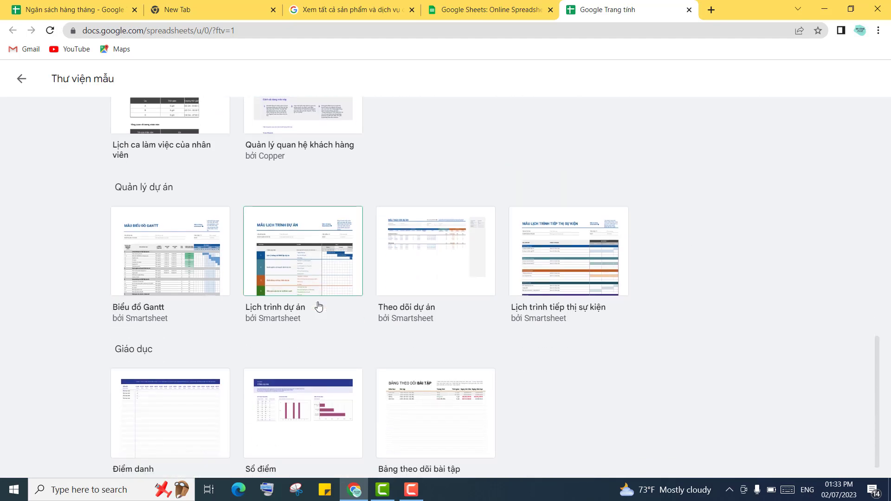
pyautogui.scroll(12, 319, 306)
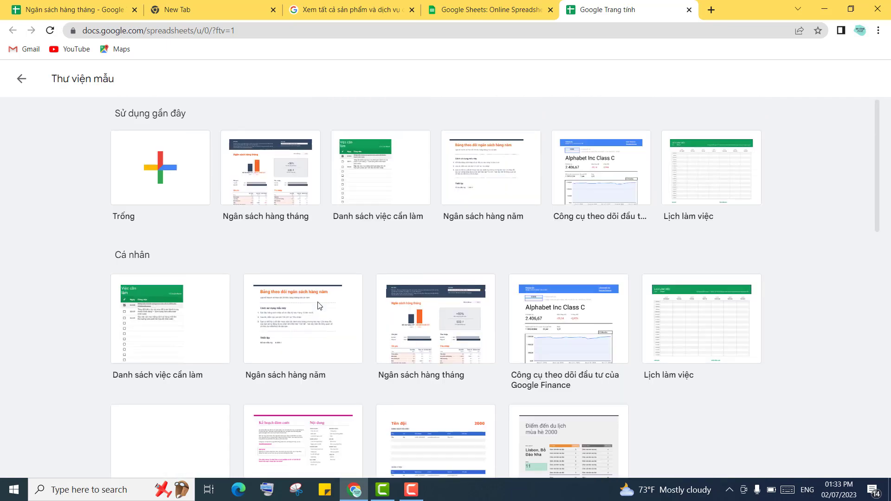
pyautogui.scroll(-3, 319, 305)
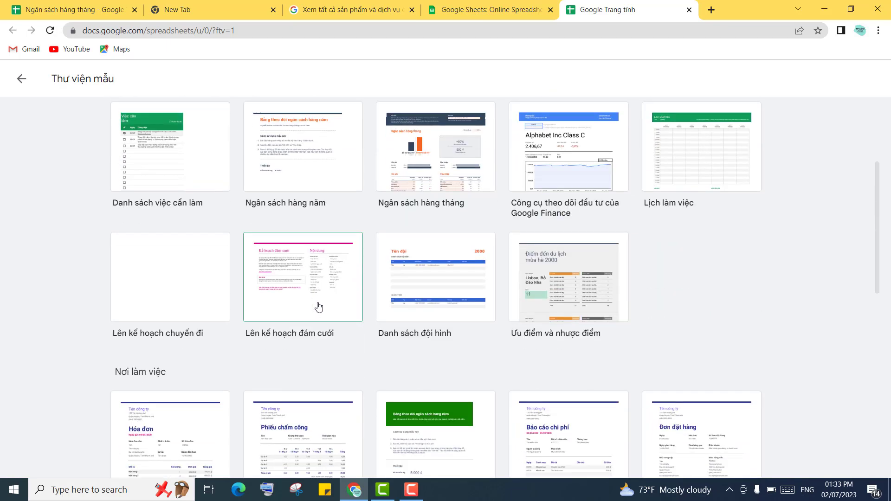
pyautogui.scroll(-1, 318, 306)
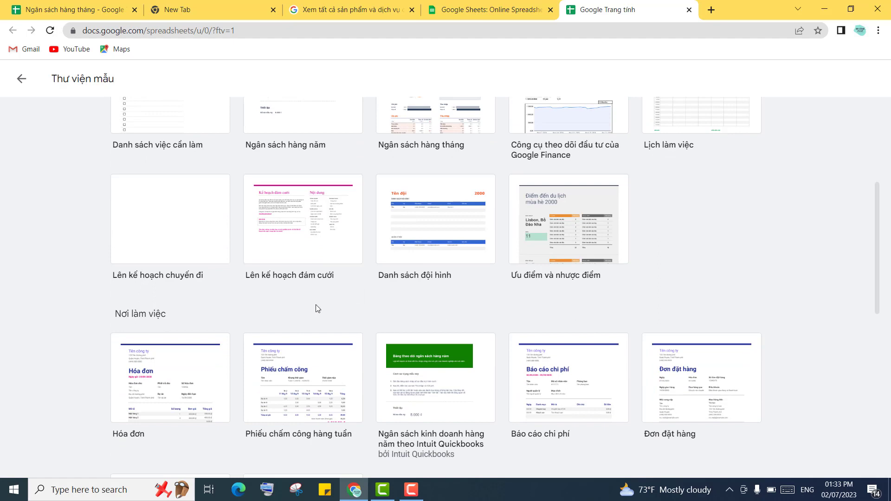
pyautogui.scroll(-2, 315, 305)
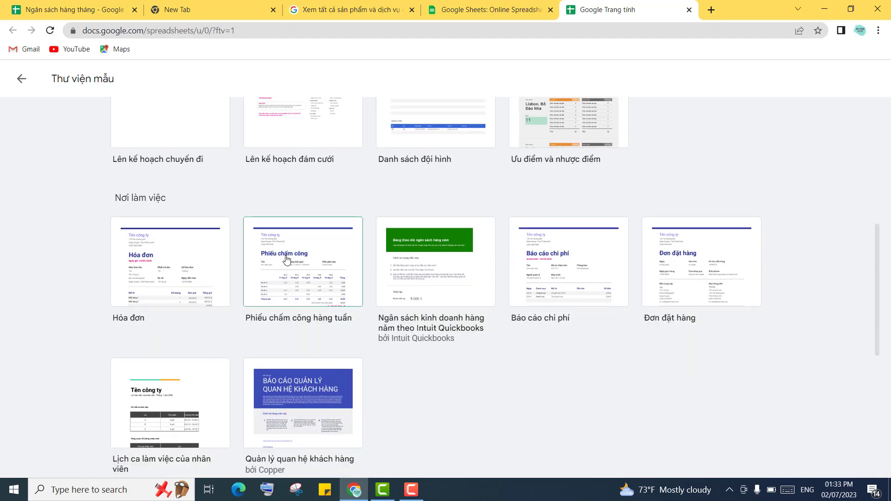
pyautogui.click(306, 269)
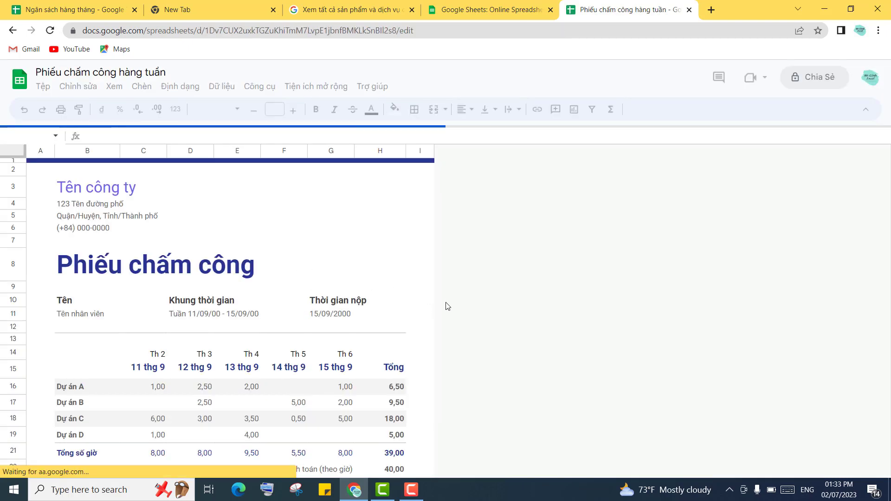
# Look over the new timesheet's header, daily project hours and payment section.
pyautogui.scroll(-3, 430, 323)
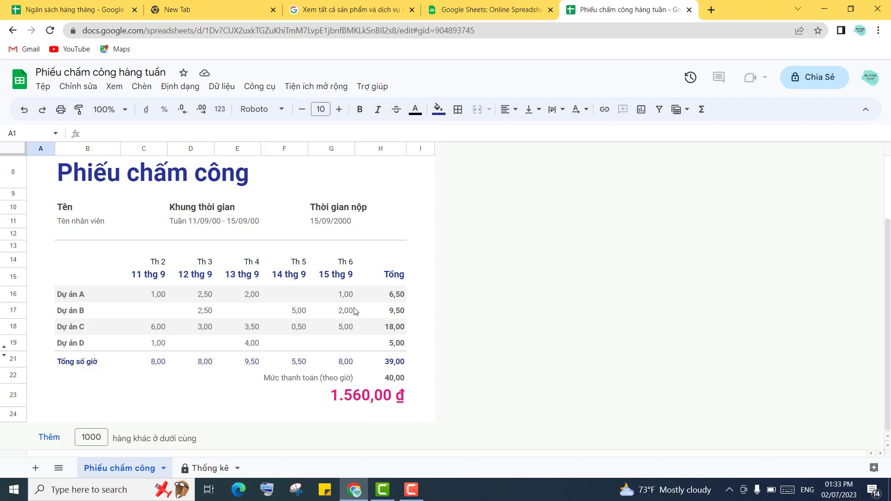
pyautogui.scroll(1, 355, 311)
pyautogui.scroll(1, 355, 311)
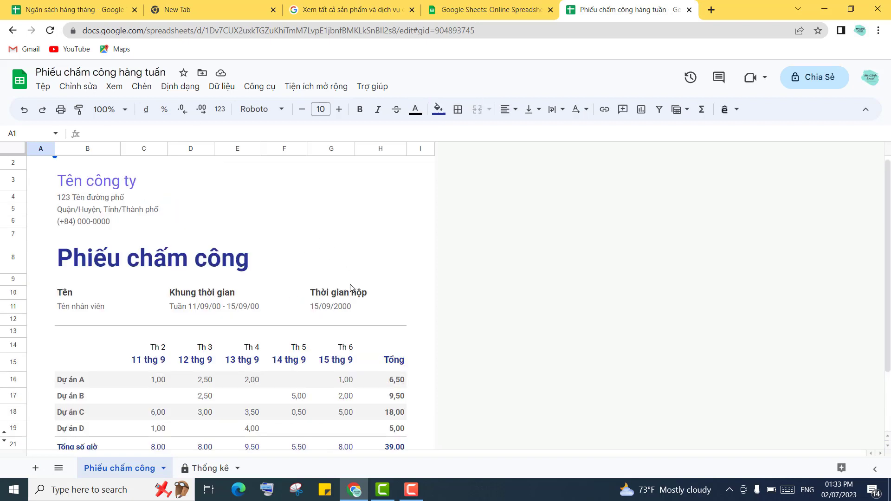
# Review the timesheet down to its payment total, close it, and create a blank spreadsheet from the Sheets home screen.
pyautogui.scroll(-1, 357, 296)
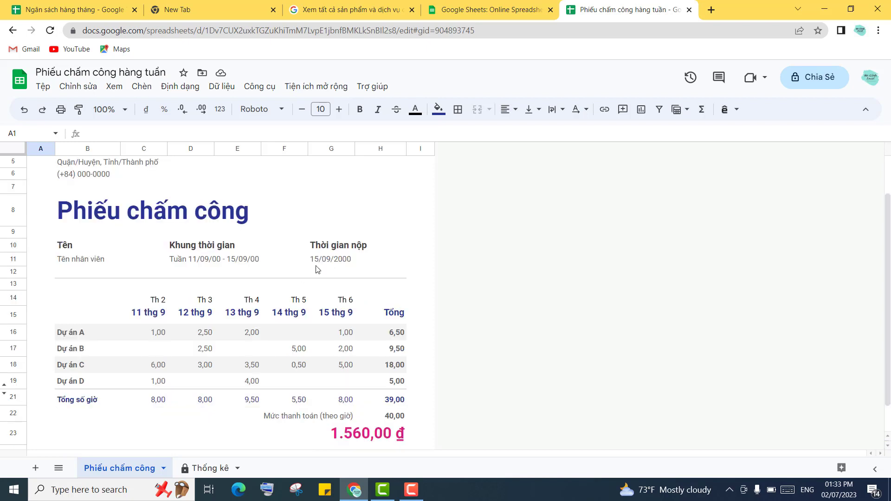
pyautogui.scroll(-1, 294, 316)
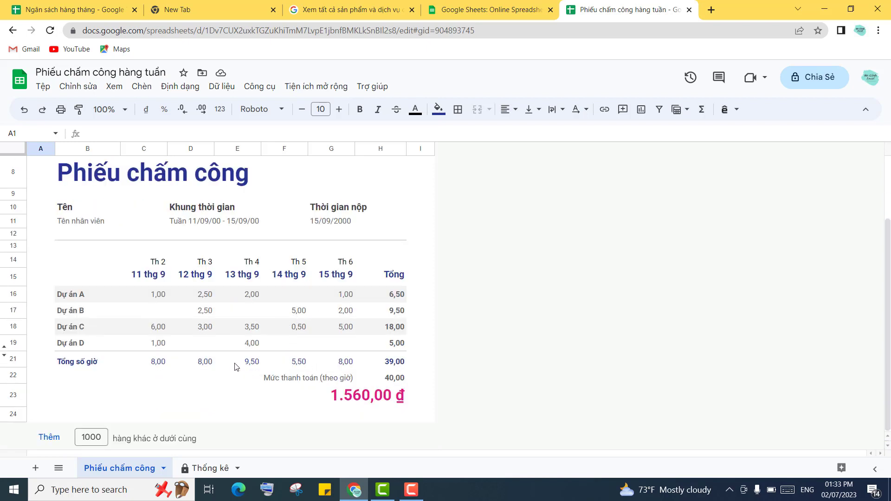
pyautogui.scroll(2, 332, 378)
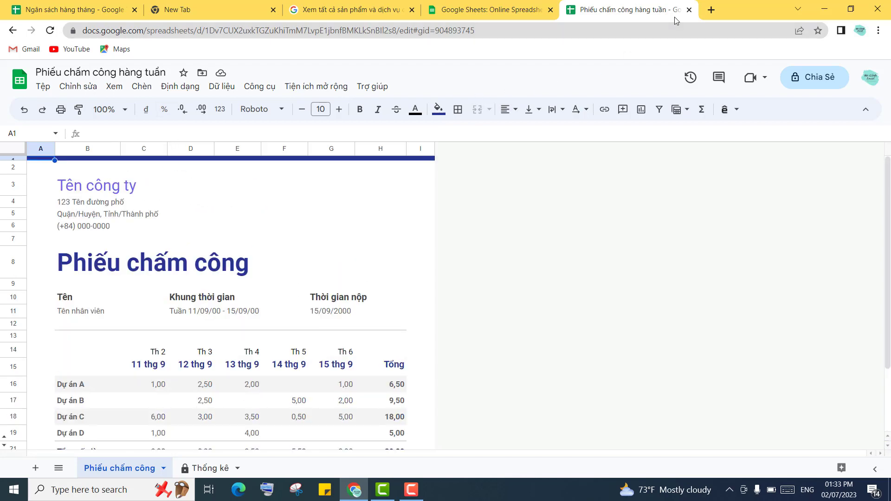
pyautogui.click(690, 10)
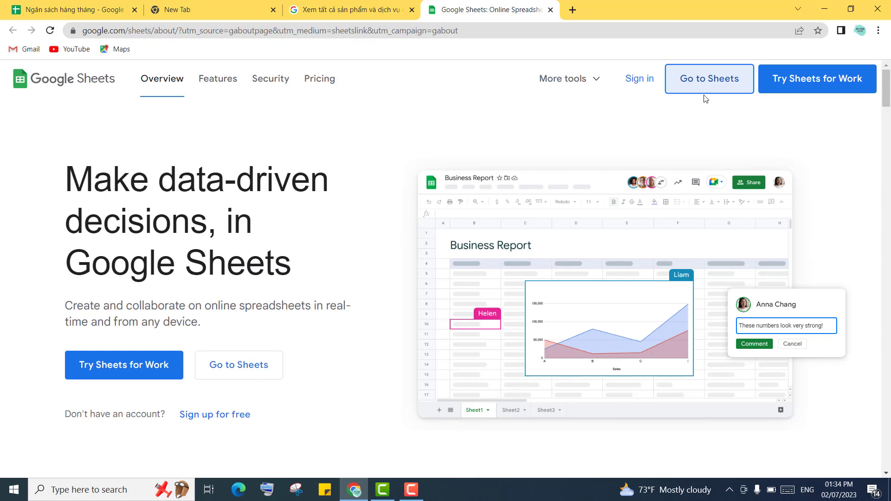
pyautogui.click(719, 79)
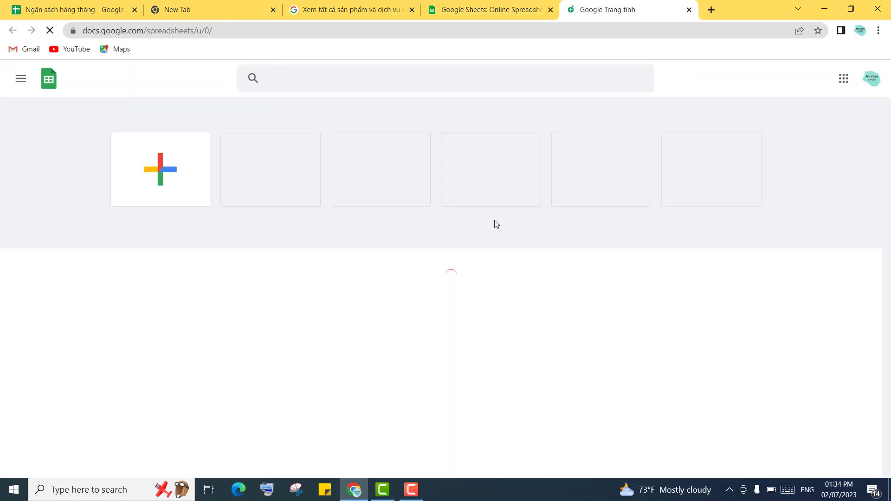
pyautogui.click(157, 178)
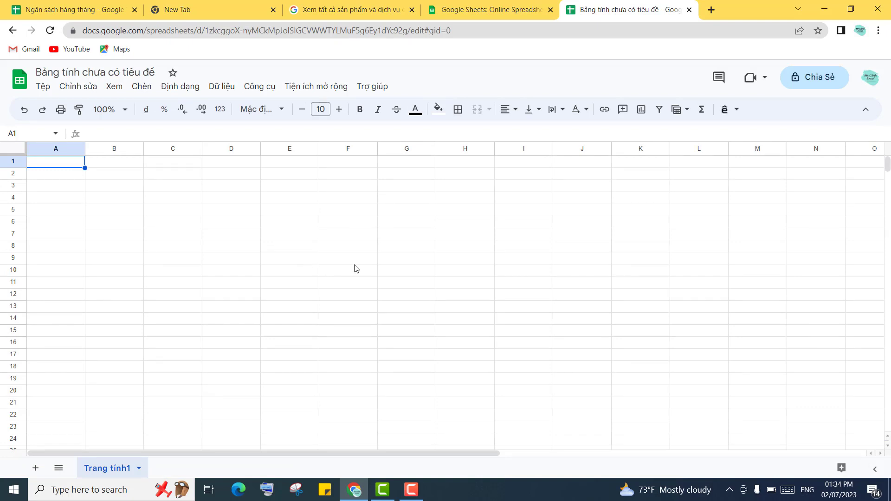
# Apply all borders to the range B2:K20 in the blank sheet.
pyautogui.click(198, 214)
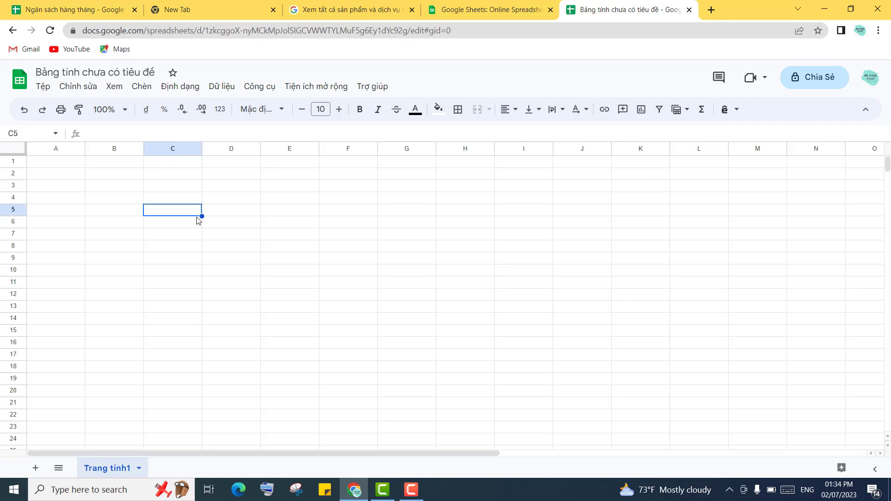
pyautogui.click(284, 236)
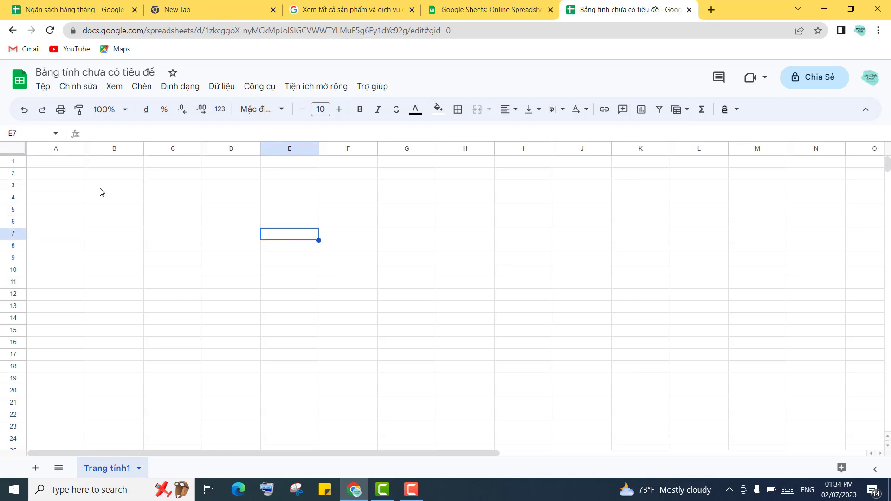
pyautogui.moveTo(95, 175); pyautogui.dragTo(647, 400)
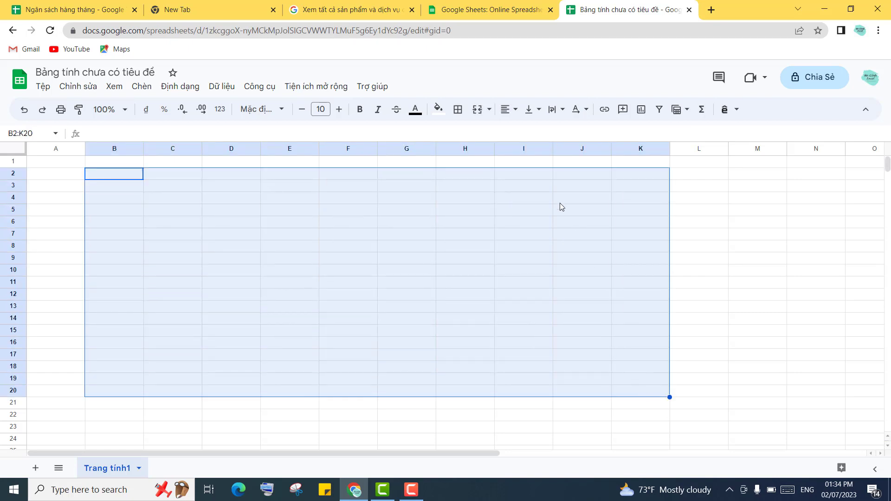
pyautogui.click(459, 111)
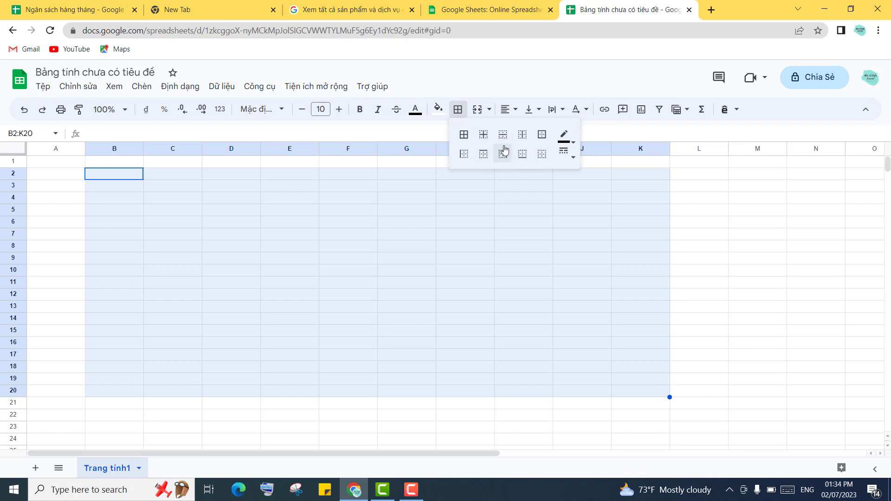
pyautogui.click(463, 135)
pyautogui.click(301, 259)
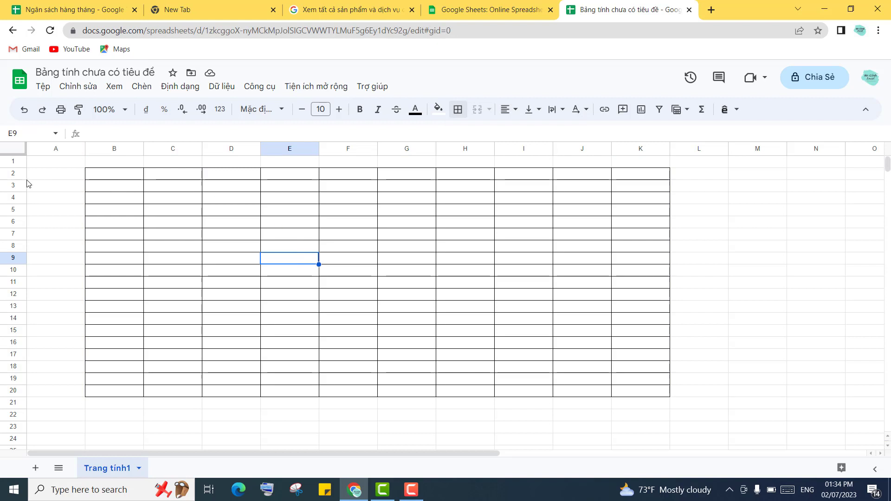
# Make row 2 about three times as tall and widen column C slightly.
pyautogui.moveTo(13, 180); pyautogui.dragTo(10, 206)
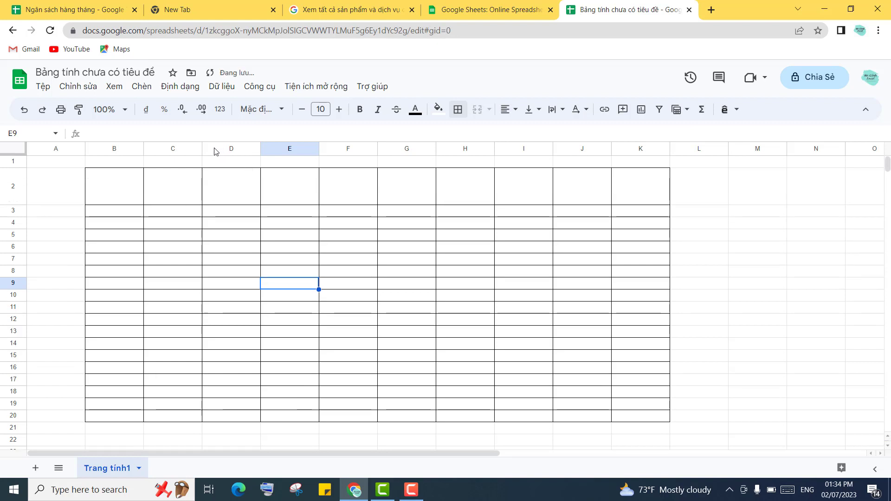
pyautogui.moveTo(201, 148)
pyautogui.mouseDown()
pyautogui.moveTo(255, 158)
pyautogui.moveTo(213, 149)
pyautogui.mouseUp()
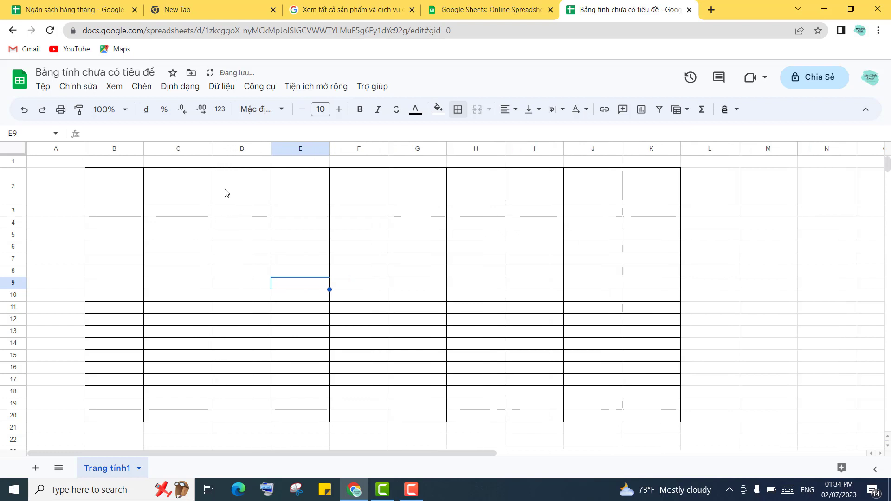
# Fill the table's top row, B2:K2, with pure blue.
pyautogui.click(108, 182)
pyautogui.moveTo(191, 187); pyautogui.dragTo(657, 195)
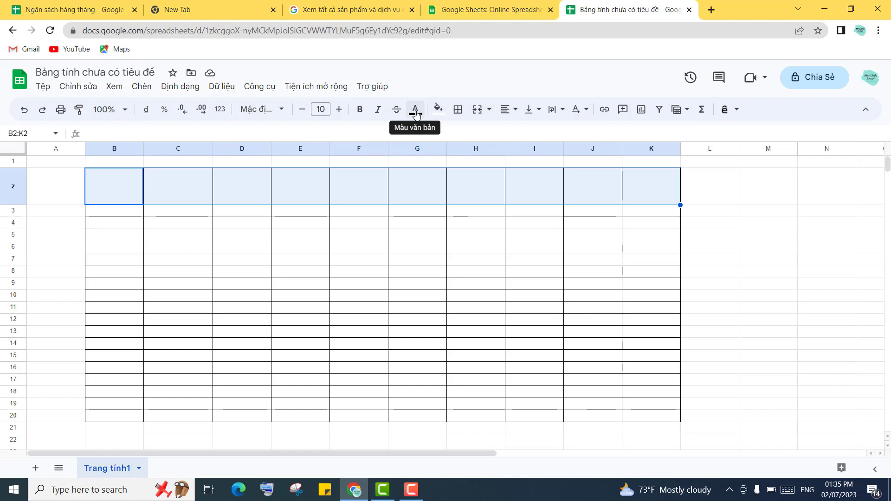
pyautogui.click(442, 115)
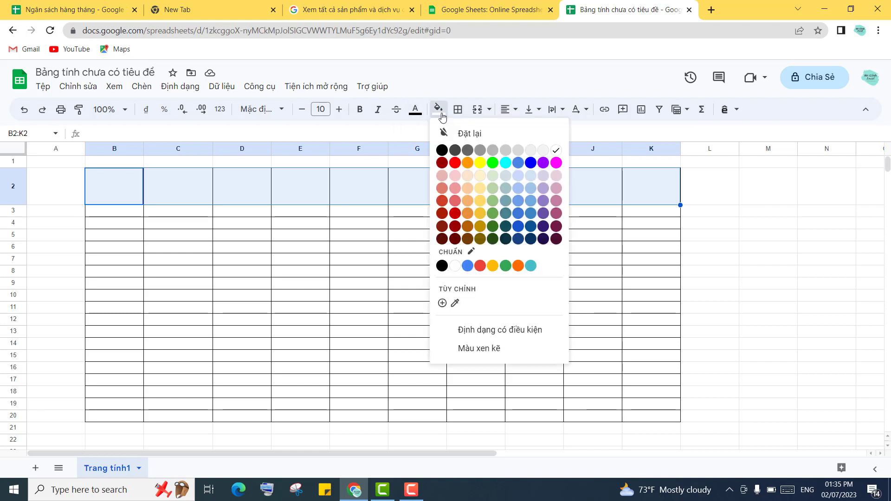
pyautogui.click(531, 163)
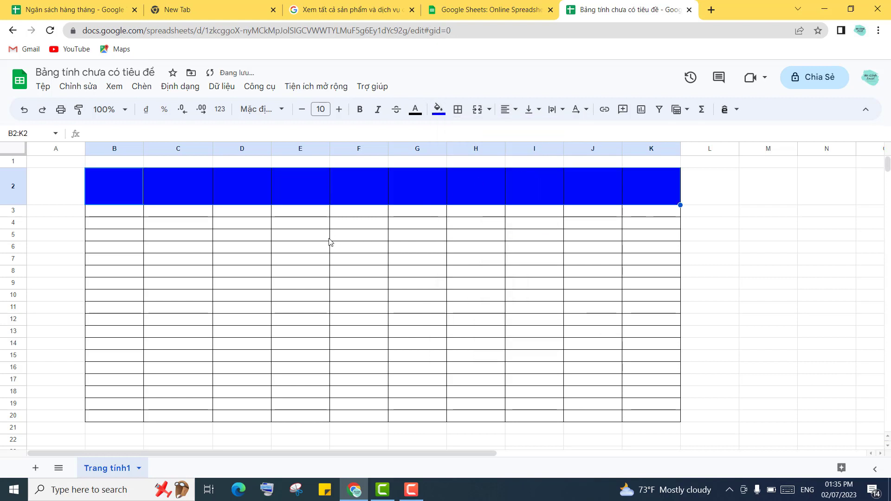
pyautogui.click(297, 247)
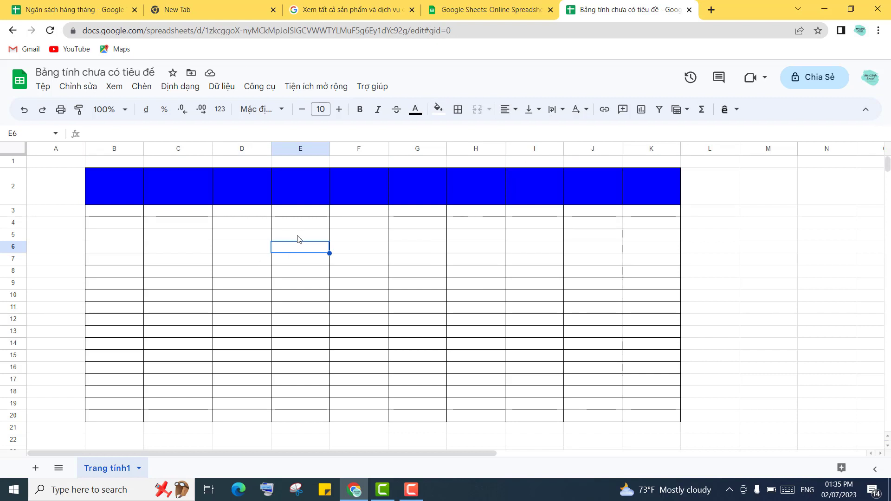
# Enter the channel's name as sample text in cell C5.
pyautogui.click(155, 237)
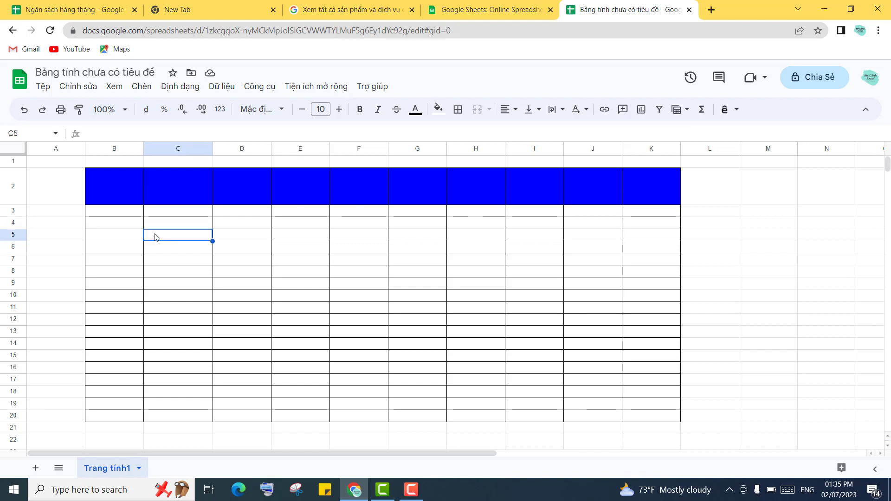
pyautogui.write('Mr')
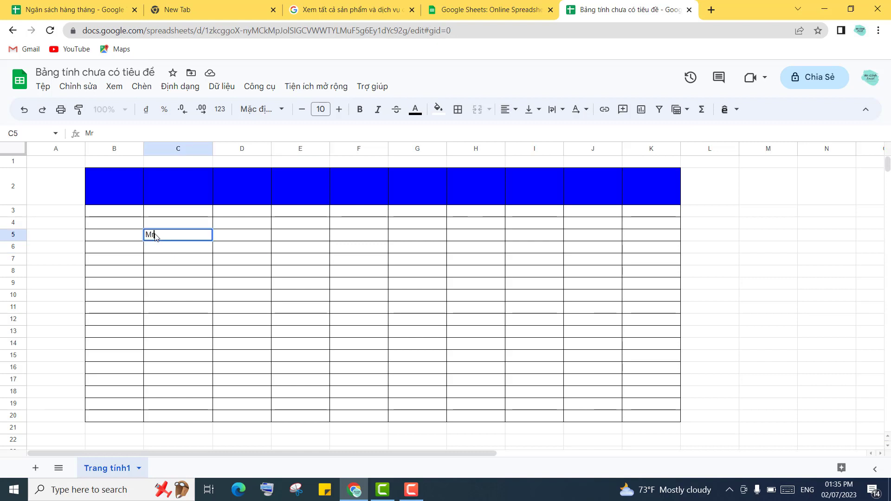
pyautogui.write(' Can')
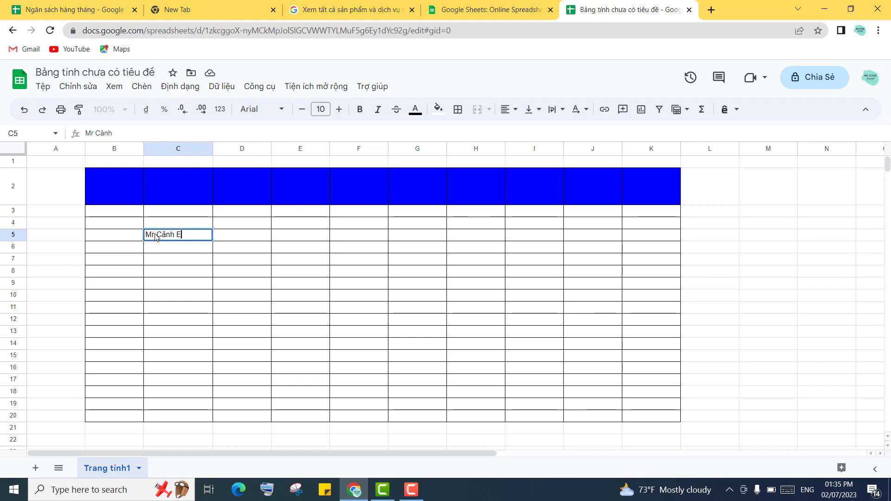
pyautogui.write('hr Excel')
pyautogui.press('Return')
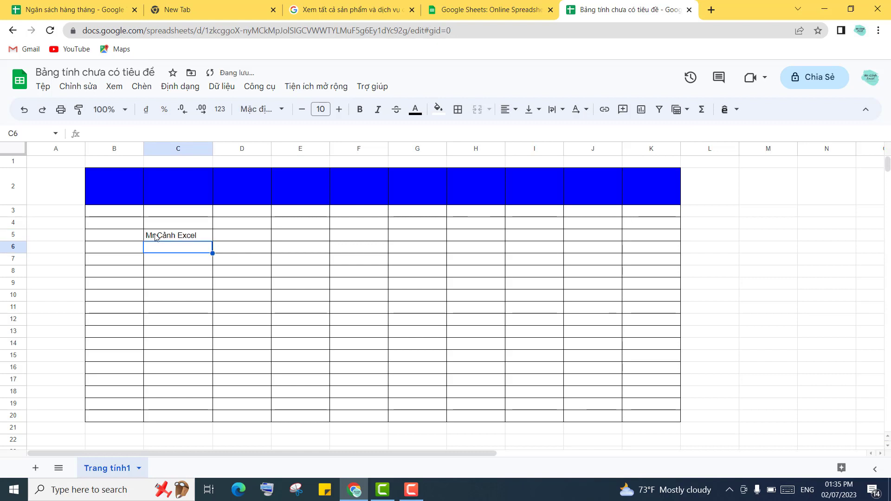
# Try bold and italic formatting on the text in C5, turning each off again.
pyautogui.click(155, 237)
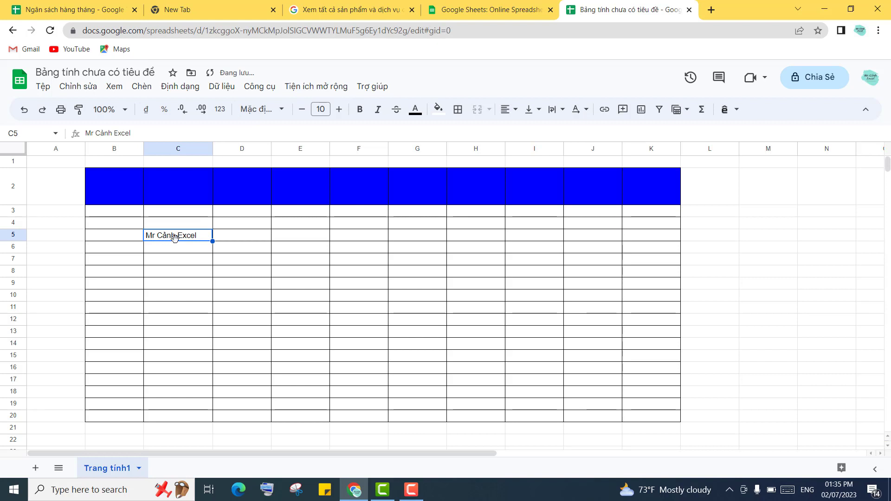
pyautogui.click(361, 112)
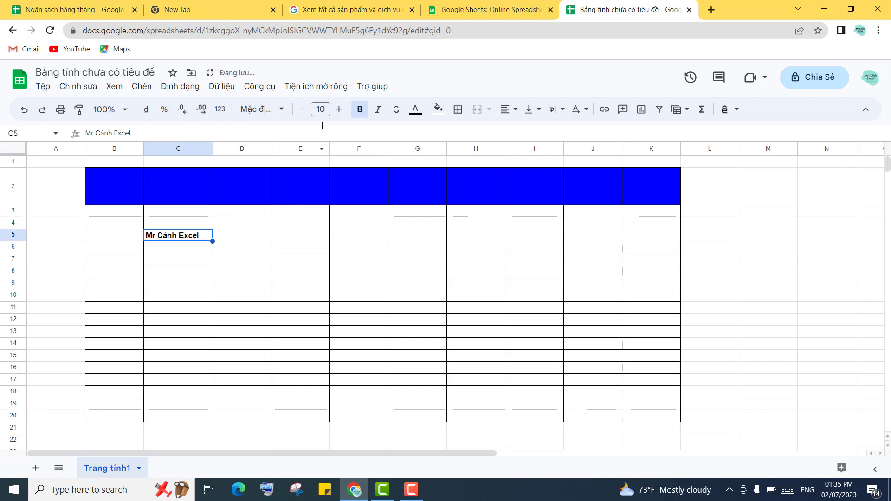
pyautogui.click(361, 114)
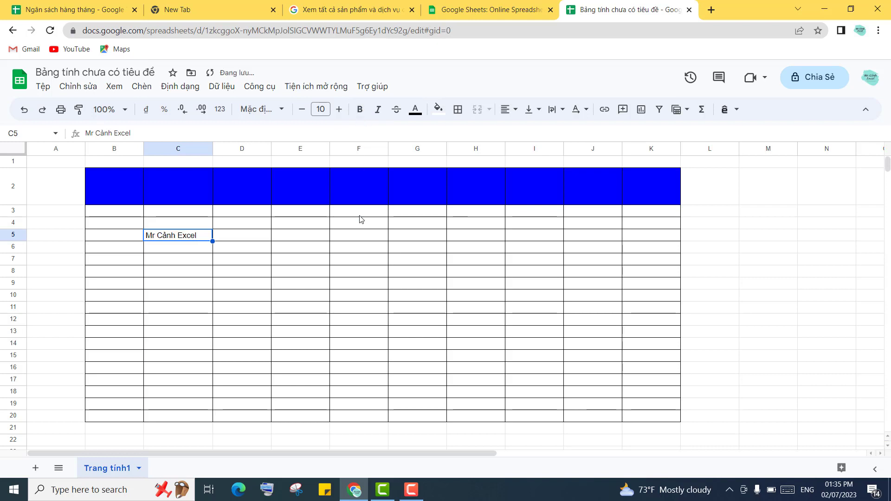
pyautogui.click(379, 116)
pyautogui.click(379, 116)
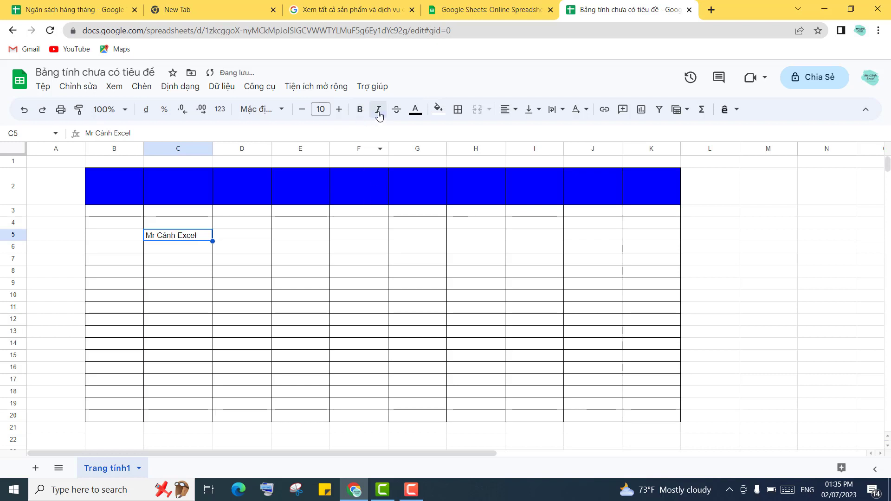
# Set the text color of cell C5 to red.
pyautogui.click(416, 111)
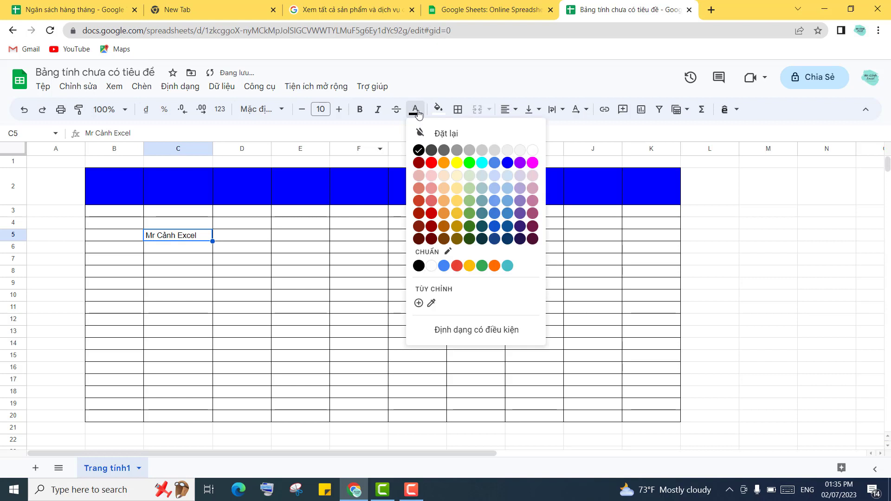
pyautogui.click(432, 163)
pyautogui.click(326, 284)
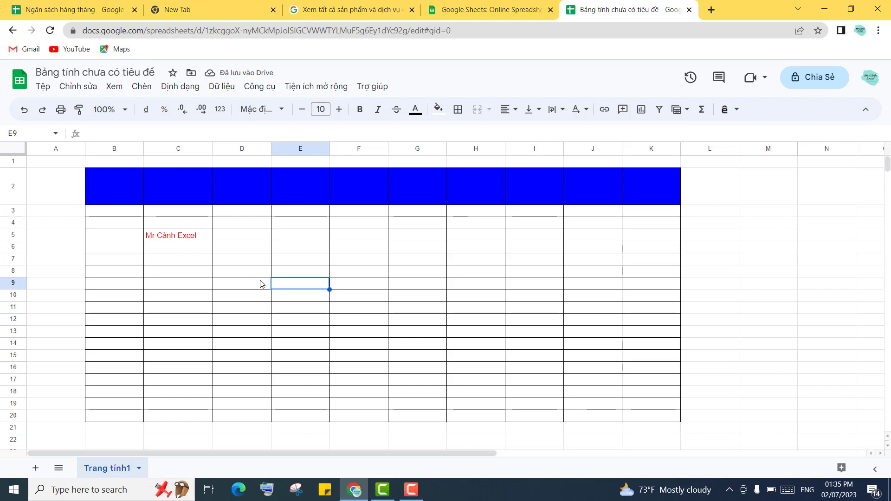
pyautogui.click(296, 258)
pyautogui.click(204, 264)
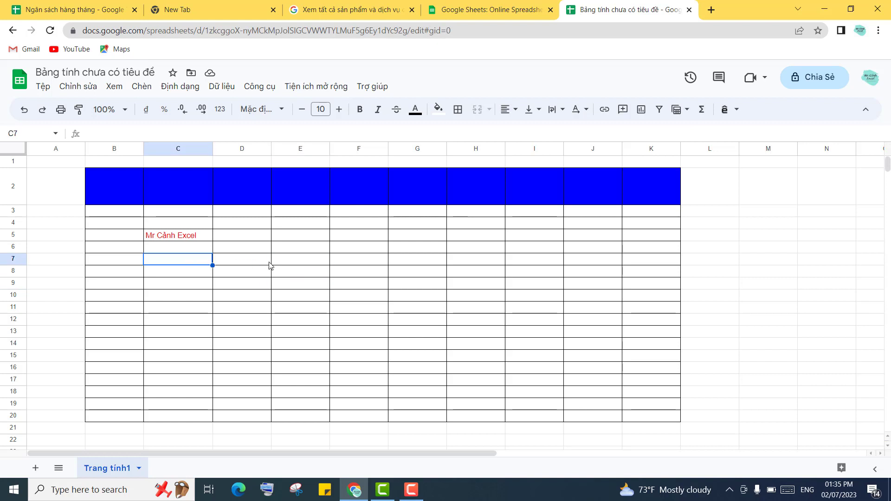
pyautogui.click(290, 263)
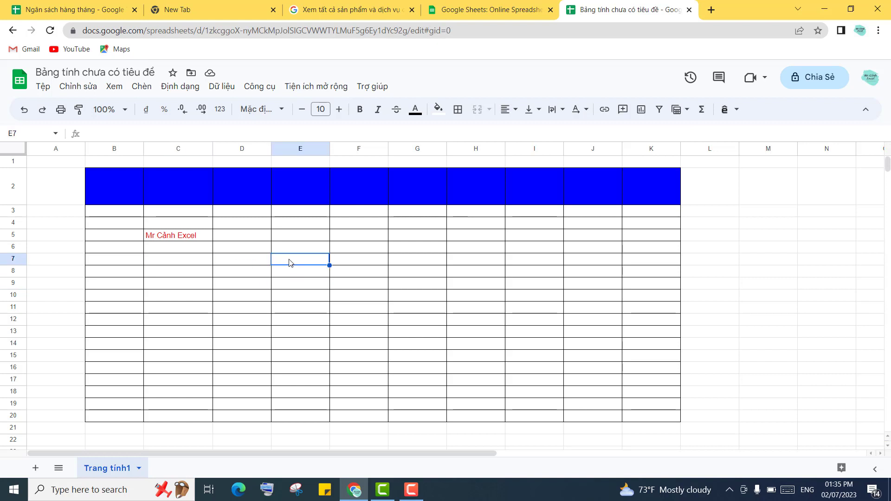
pyautogui.click(313, 225)
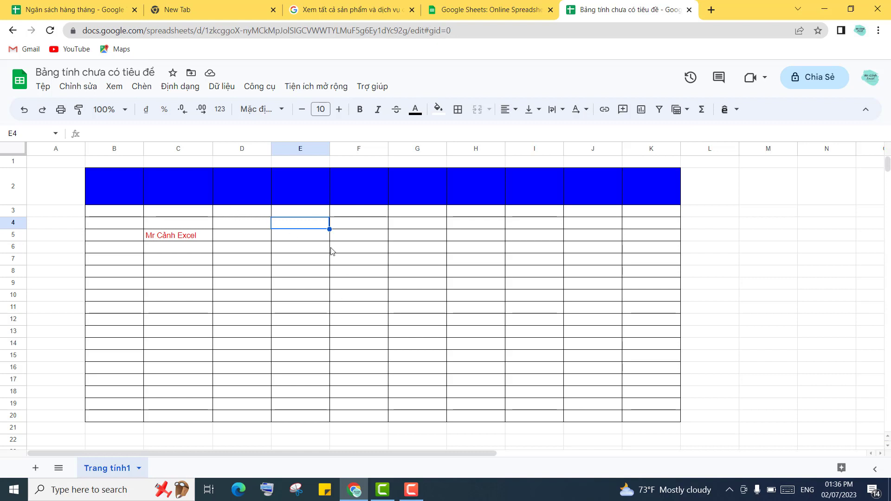
pyautogui.click(297, 245)
pyautogui.click(278, 263)
pyautogui.click(371, 266)
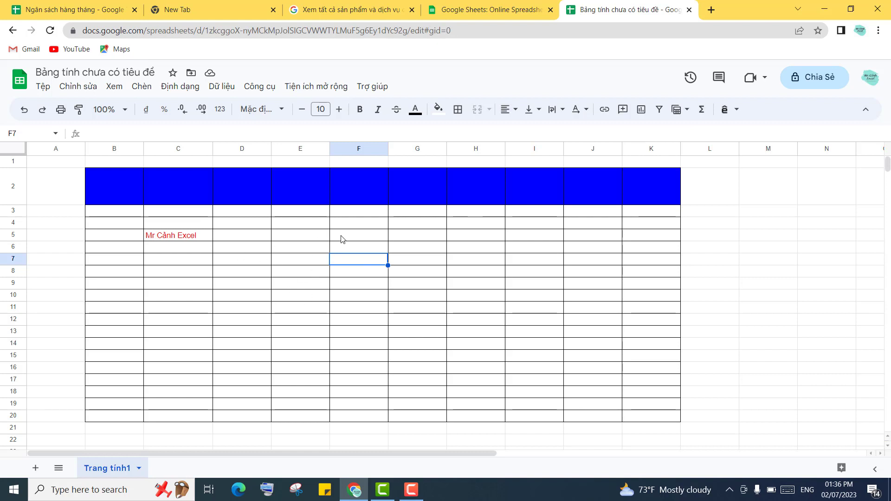
pyautogui.click(261, 235)
pyautogui.click(299, 240)
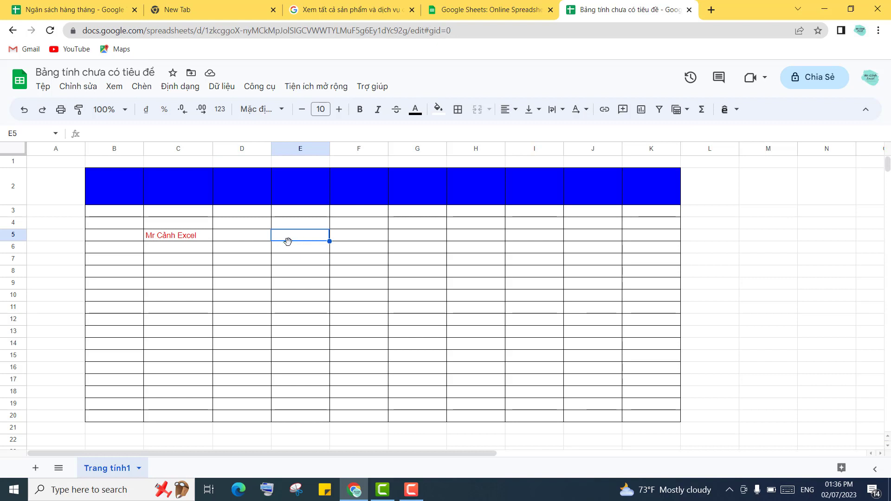
pyautogui.click(224, 268)
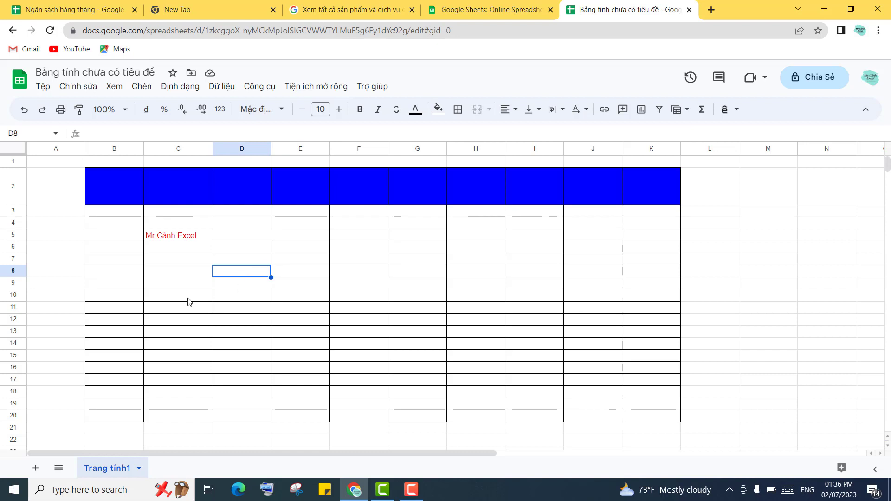
pyautogui.click(192, 287)
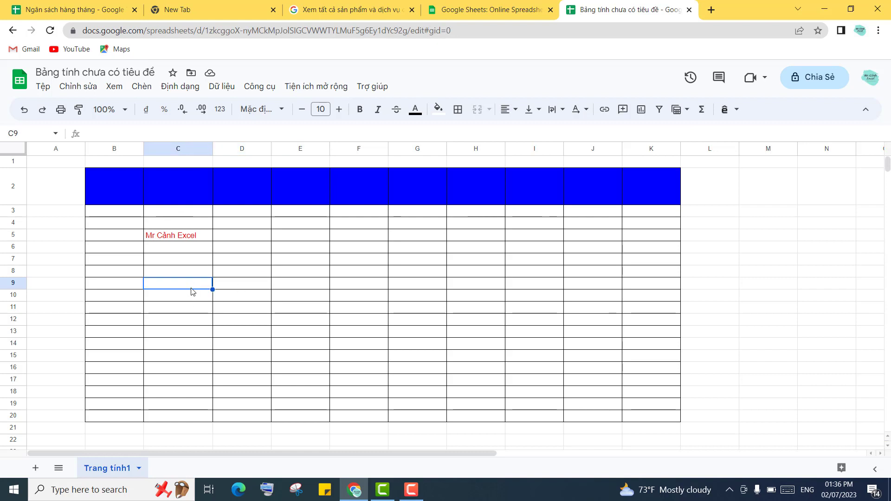
# Download the formatted spreadsheet as a Microsoft Excel (.xlsx) file.
pyautogui.click(42, 90)
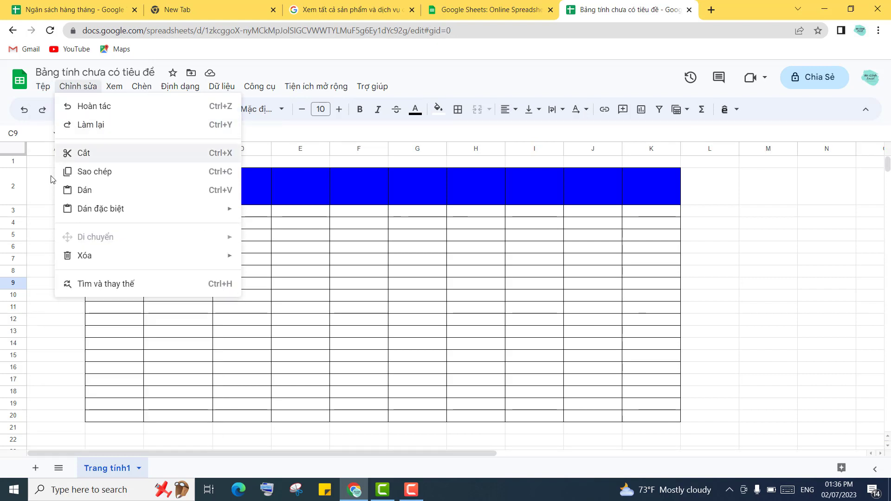
pyautogui.click(41, 88)
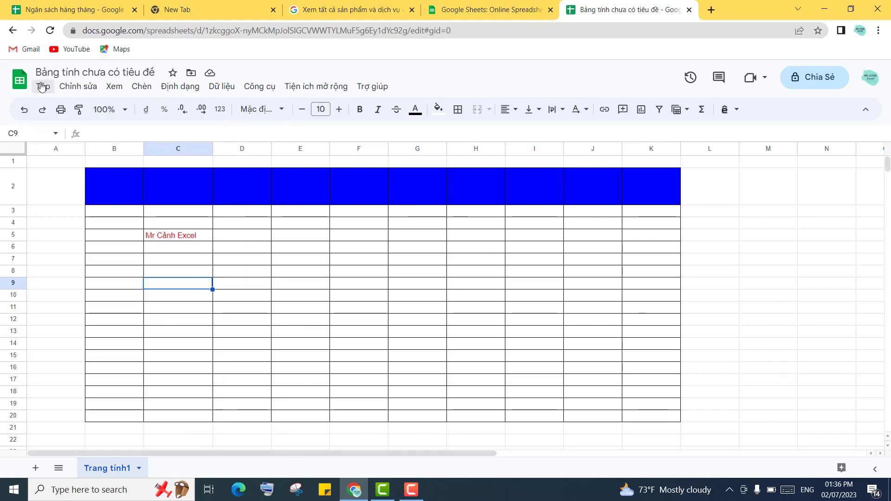
pyautogui.click(43, 89)
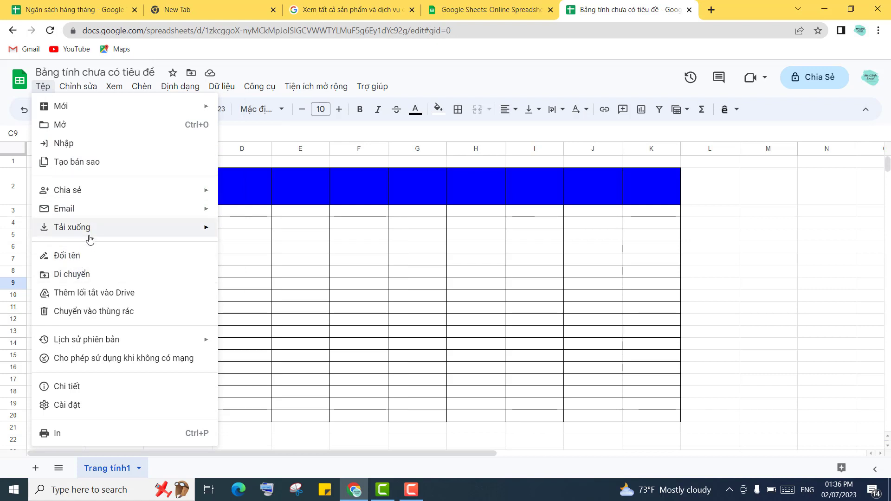
pyautogui.moveTo(85, 238)
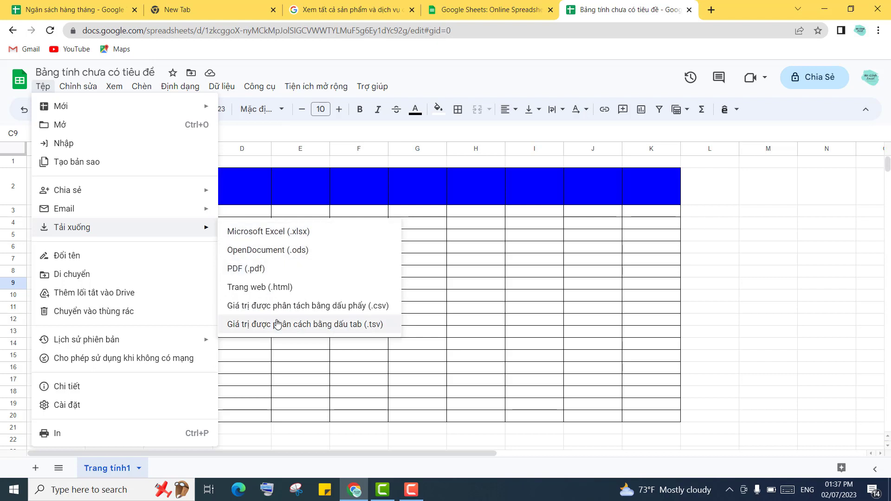
pyautogui.click(281, 236)
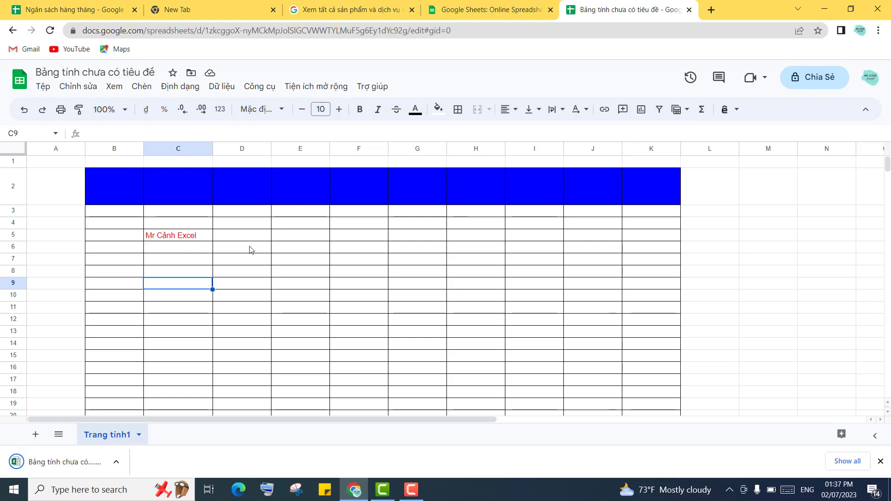
# Open the downloaded Bảng tính chưa có tiêu đề.xlsx in Excel and enable editing for it.
pyautogui.click(57, 459)
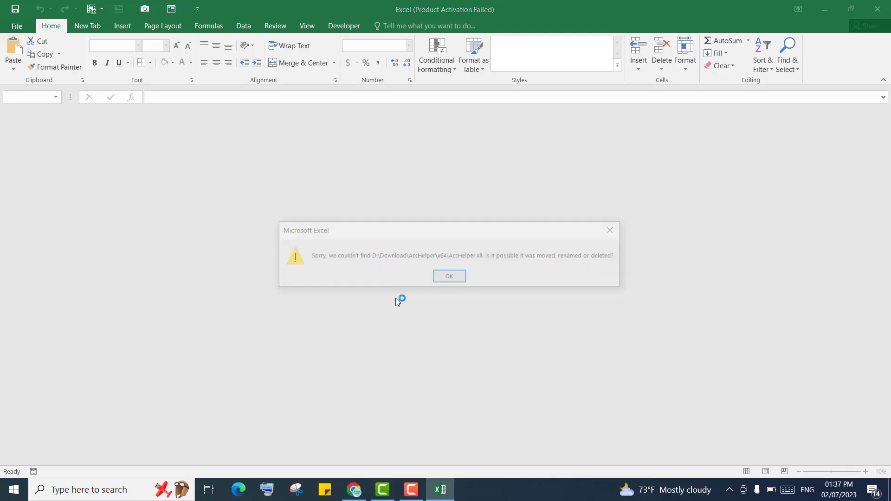
pyautogui.click(446, 276)
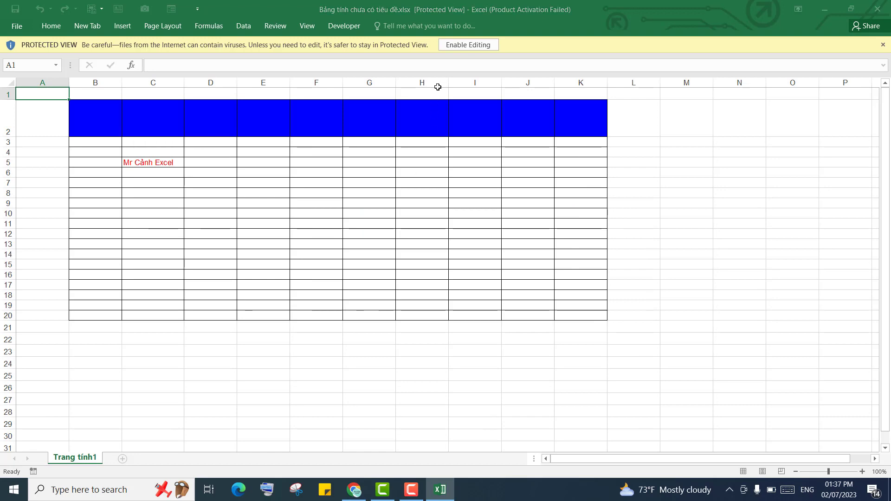
pyautogui.click(577, 114)
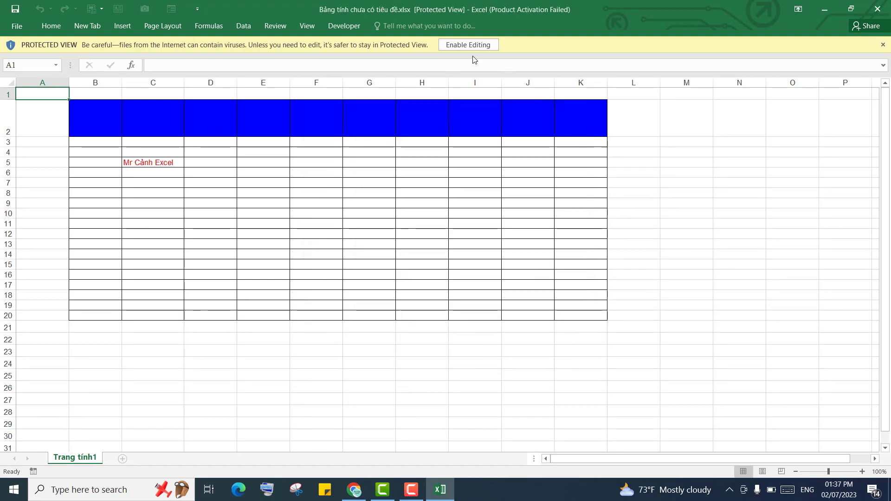
pyautogui.click(469, 44)
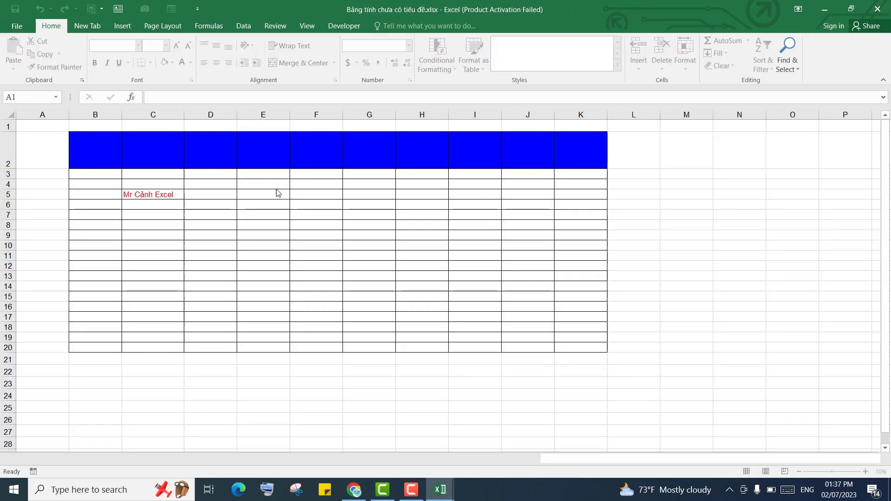
pyautogui.click(243, 207)
pyautogui.click(233, 243)
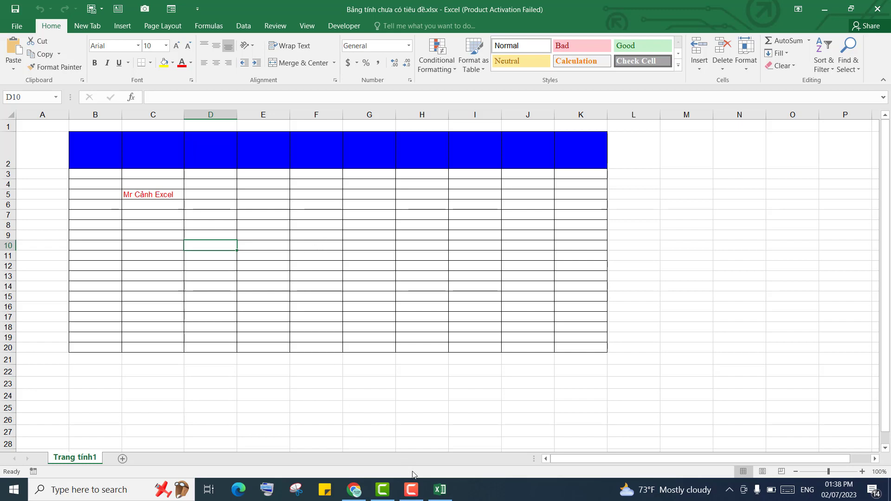
# Review the Google spreadsheet's download command in the browser, and close the downloaded workbook in Excel.
pyautogui.click(349, 485)
pyautogui.click(307, 273)
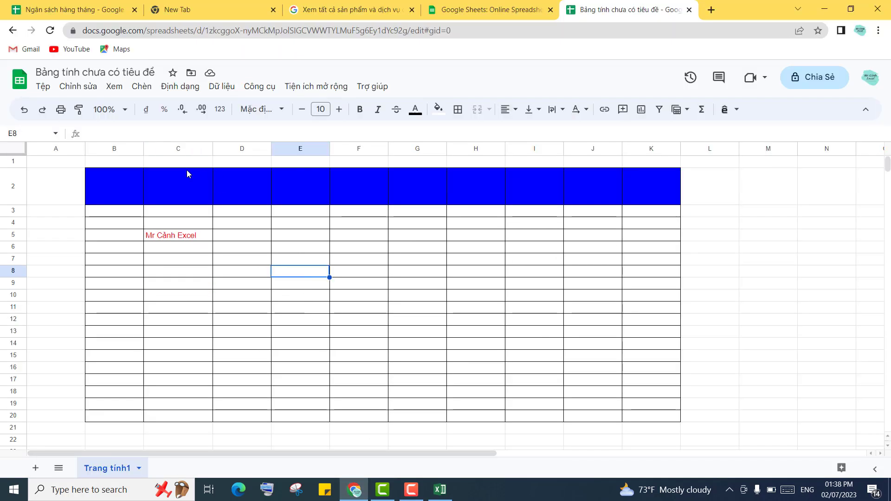
pyautogui.click(43, 87)
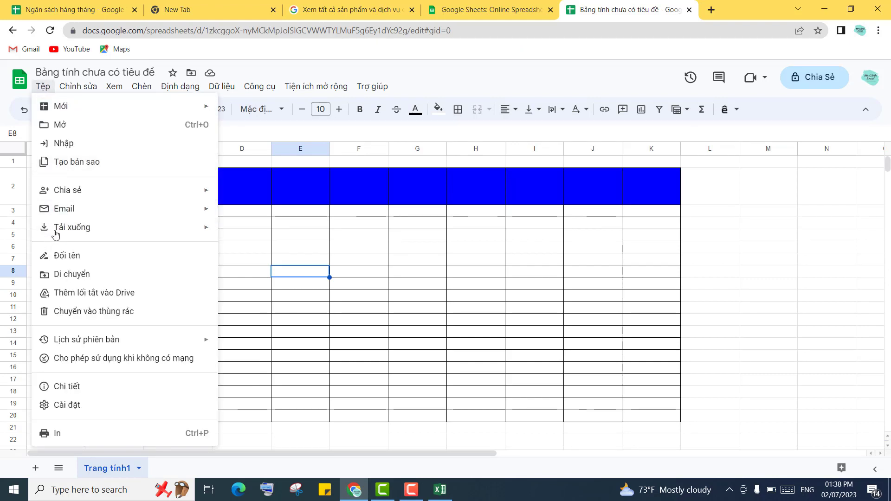
pyautogui.moveTo(67, 231)
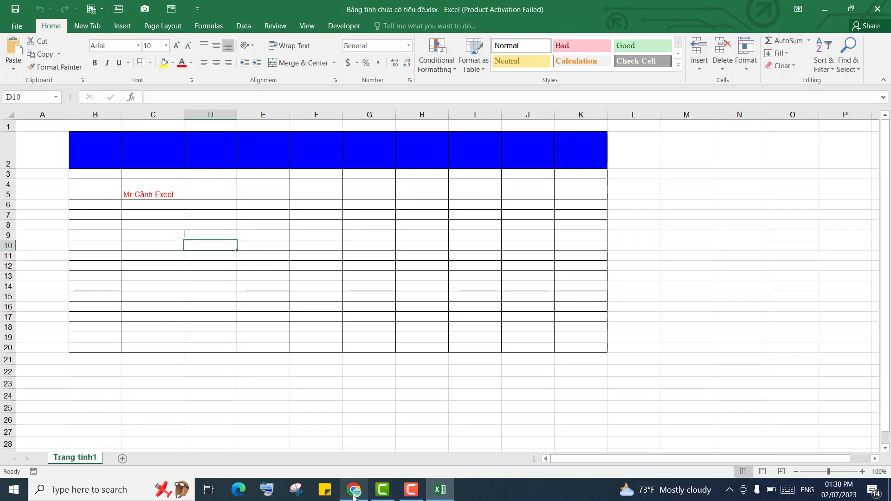
pyautogui.click(877, 10)
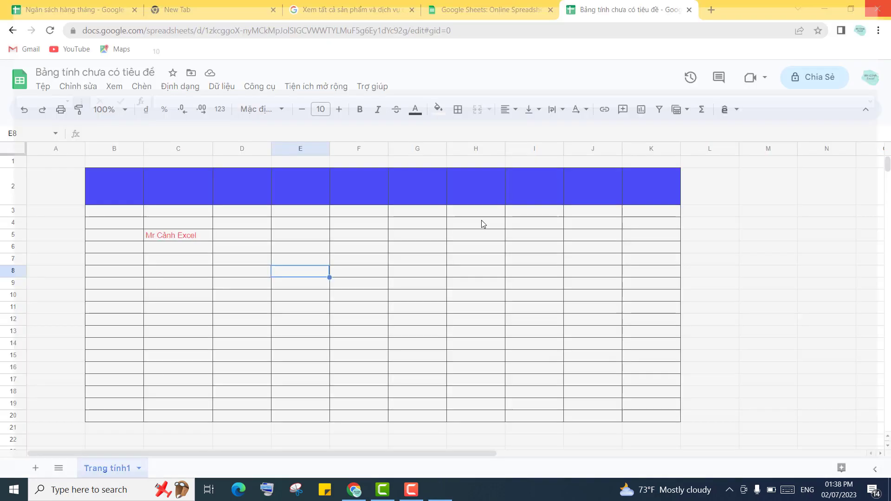
# Download the spreadsheet once more in Microsoft Excel (.xlsx) format.
pyautogui.click(42, 86)
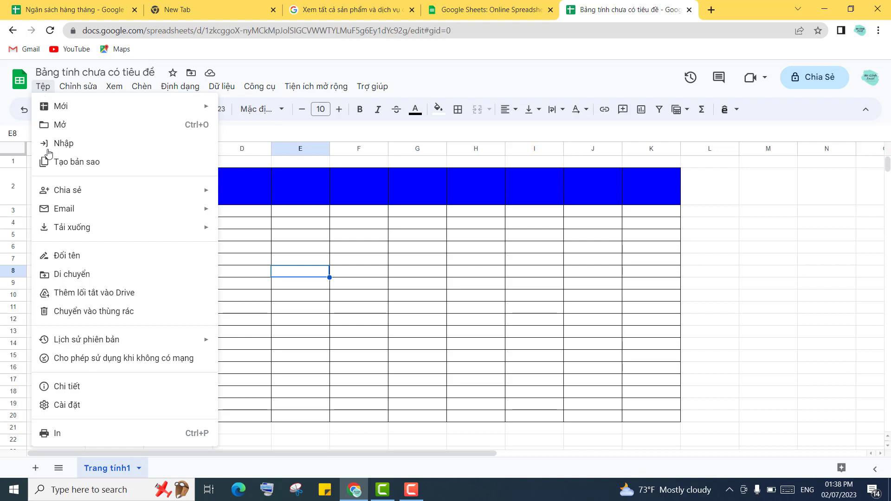
pyautogui.moveTo(110, 232)
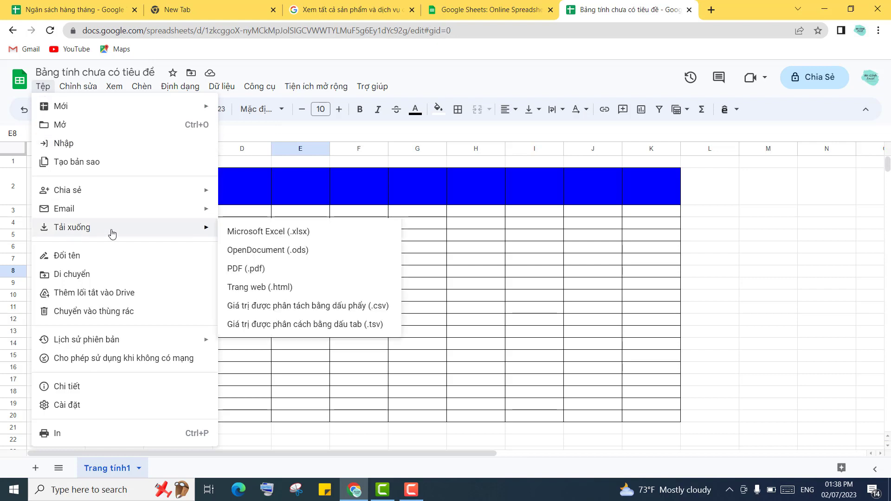
pyautogui.click(261, 235)
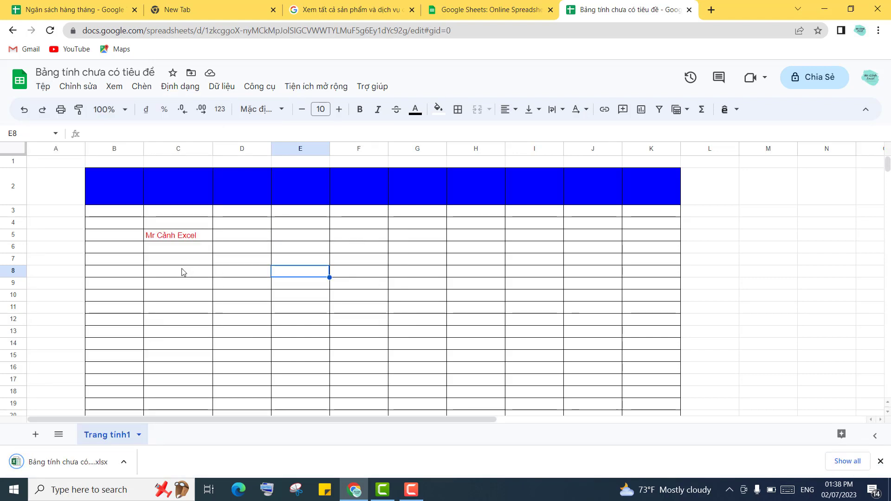
# Open the newly downloaded Bảng tính chưa có tiêu đề (1).xlsx in Excel, dismissing the startup dialogs.
pyautogui.click(58, 465)
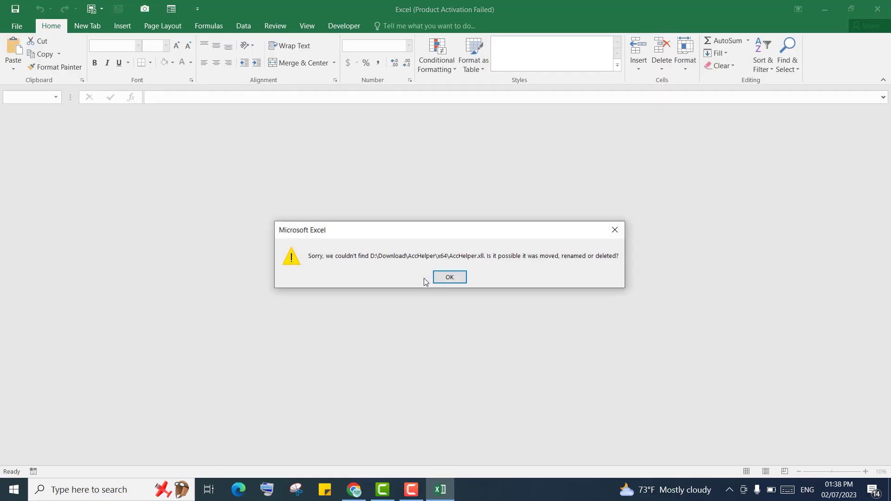
pyautogui.click(450, 277)
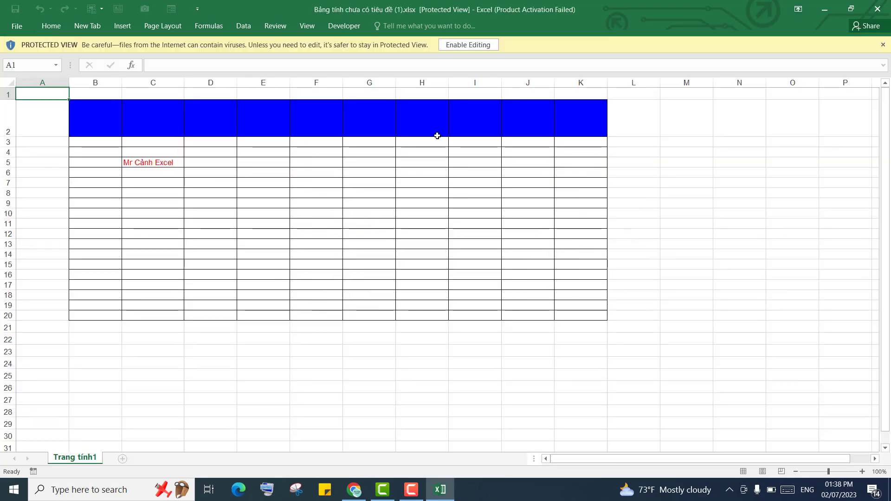
pyautogui.click(576, 115)
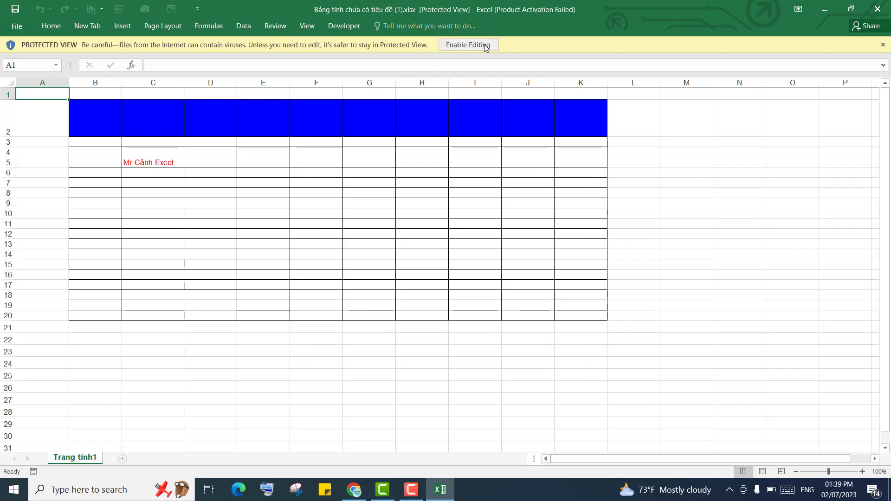
pyautogui.click(211, 190)
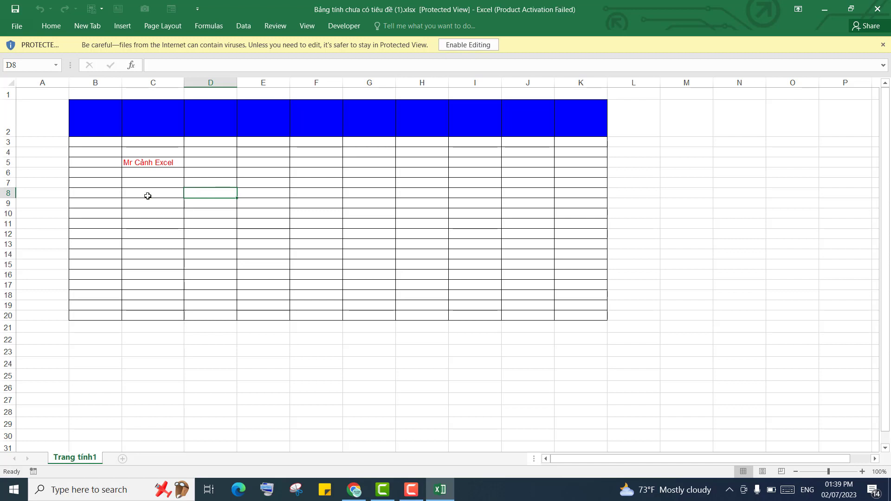
pyautogui.click(149, 229)
pyautogui.click(279, 257)
pyautogui.click(211, 223)
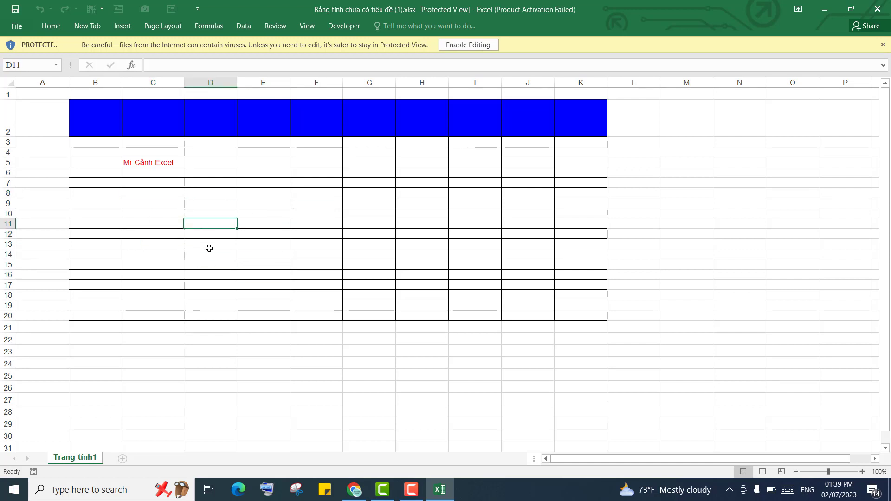
pyautogui.click(11, 27)
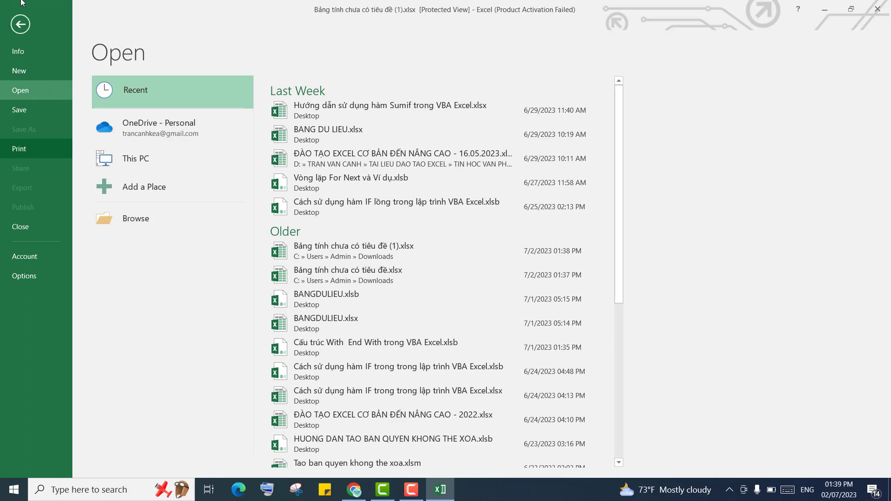
pyautogui.click(16, 19)
pyautogui.click(419, 256)
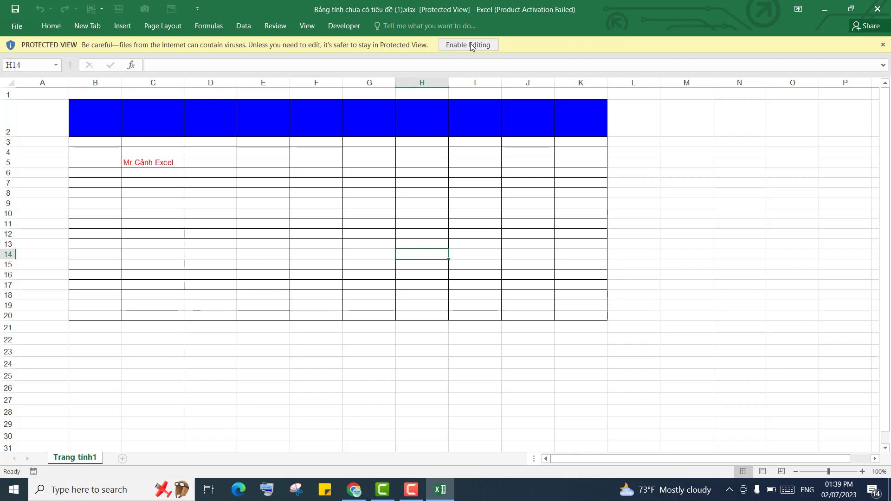
# Enable editing for the second downloaded workbook and select cells in its table.
pyautogui.click(471, 44)
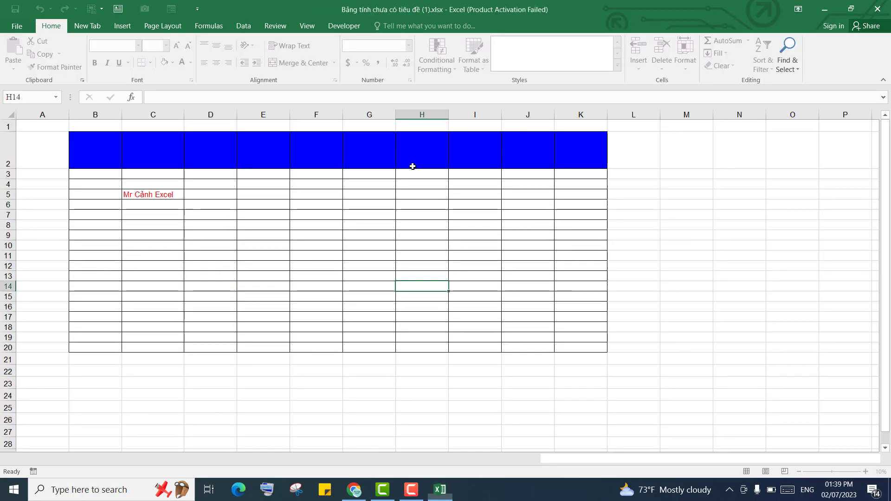
pyautogui.click(294, 212)
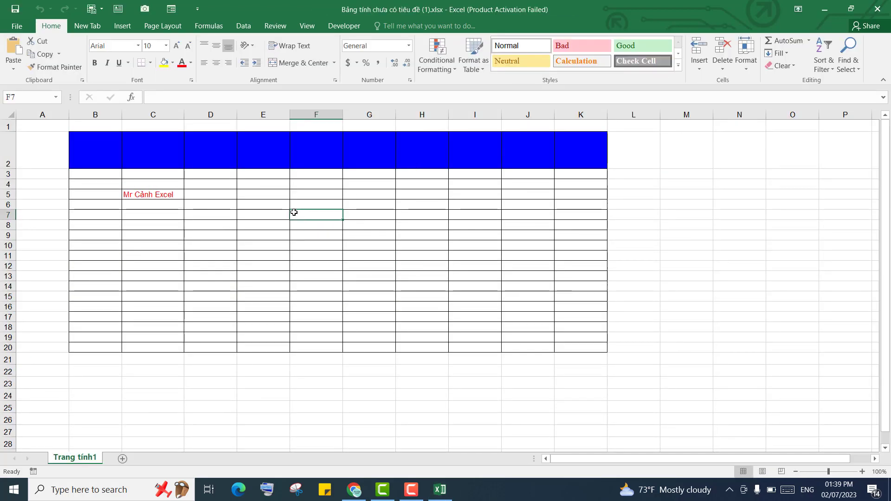
pyautogui.click(320, 241)
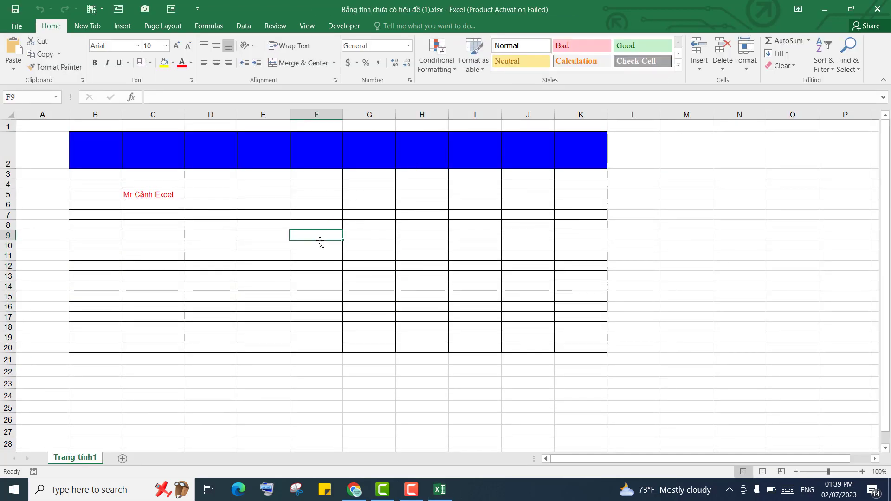
pyautogui.click(224, 230)
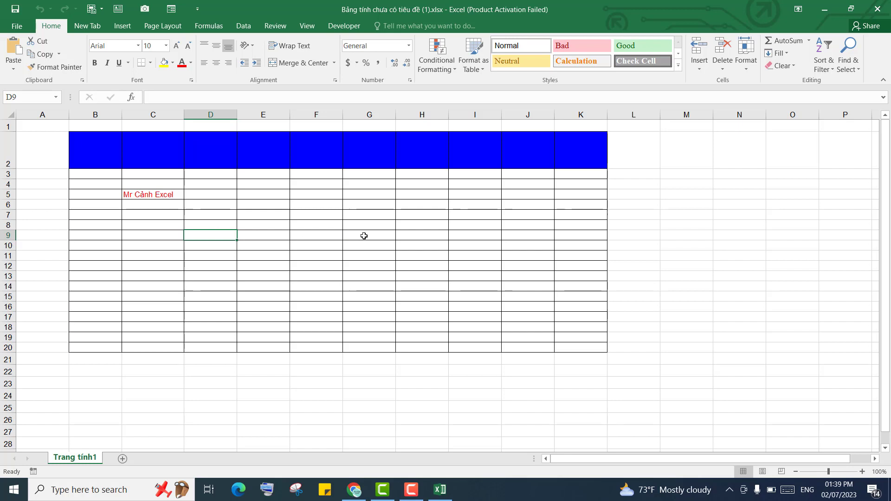
# Close the Excel workbook and the browser tabs for the untitled spreadsheet, the Google Sheets overview and the Google products page.
pyautogui.click(878, 9)
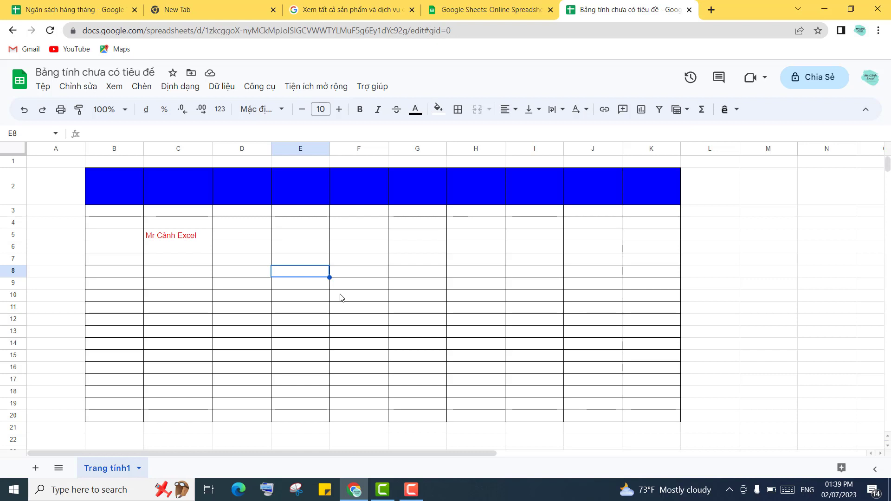
pyautogui.click(689, 10)
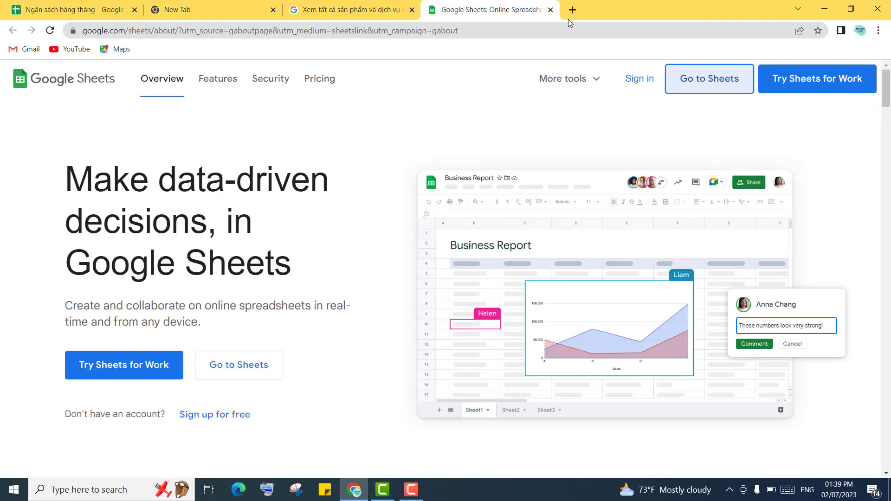
pyautogui.click(550, 11)
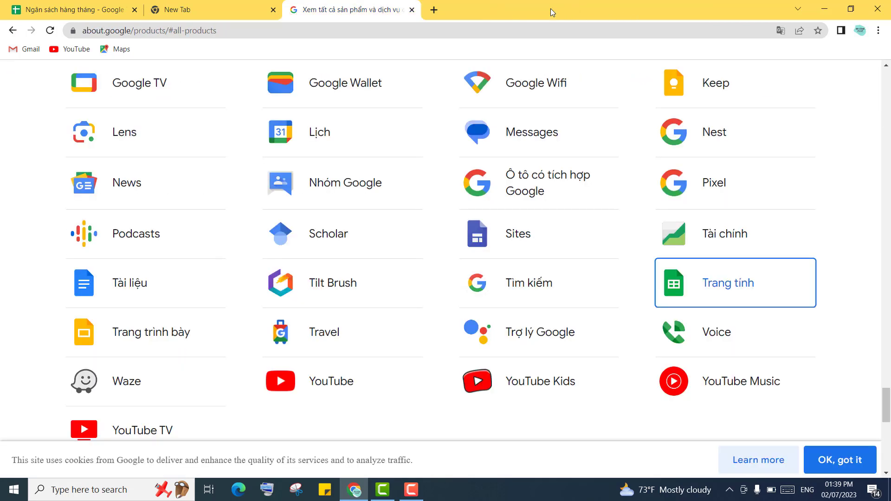
pyautogui.click(412, 10)
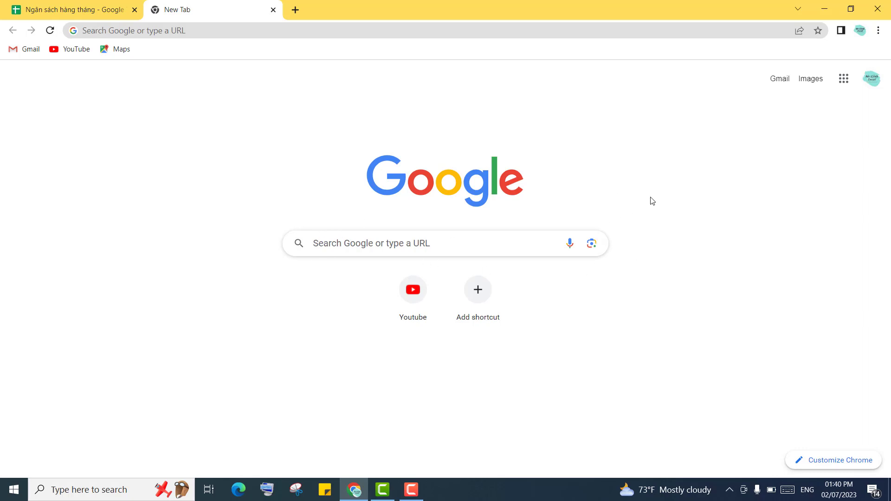
pyautogui.click(819, 11)
pyautogui.moveTo(258, 143); pyautogui.dragTo(350, 152)
pyautogui.click(338, 198)
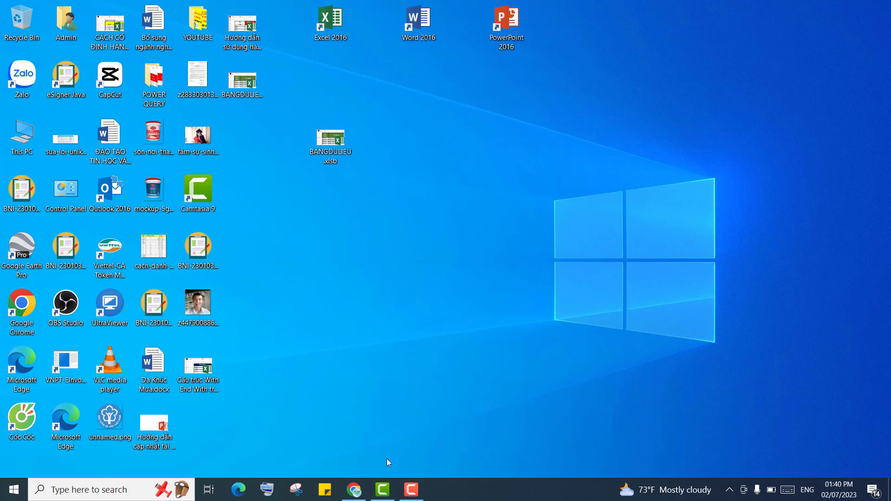
pyautogui.click(354, 490)
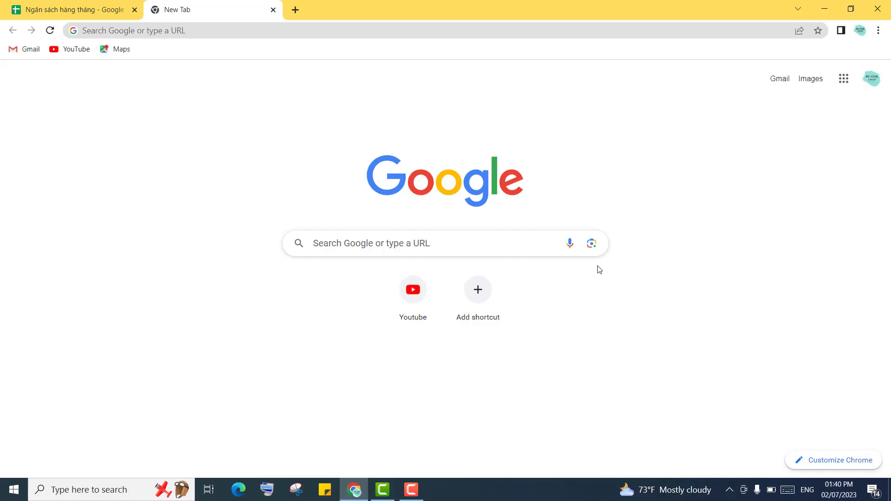
# Open Google Drive from the list of Google apps.
pyautogui.click(843, 80)
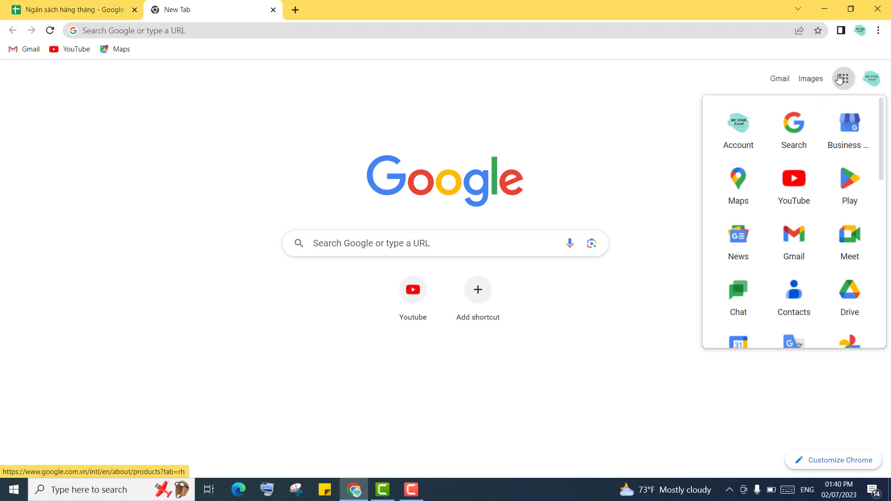
pyautogui.scroll(-3, 819, 229)
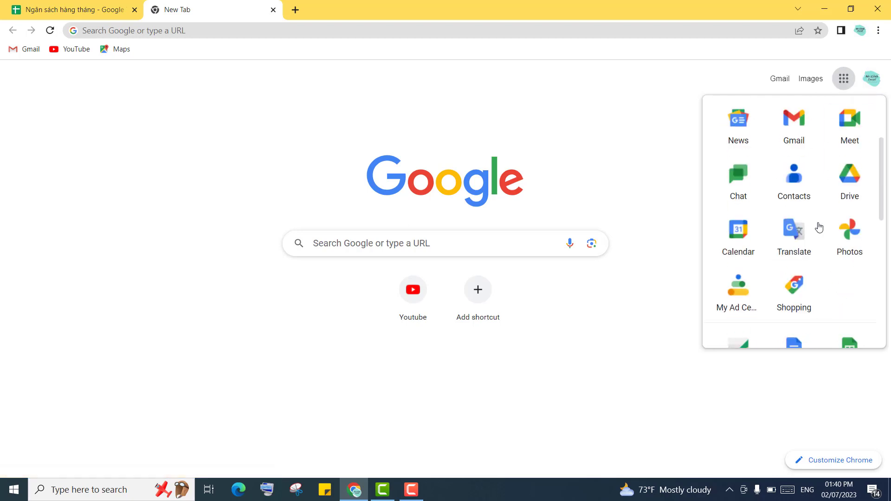
pyautogui.scroll(-1, 823, 229)
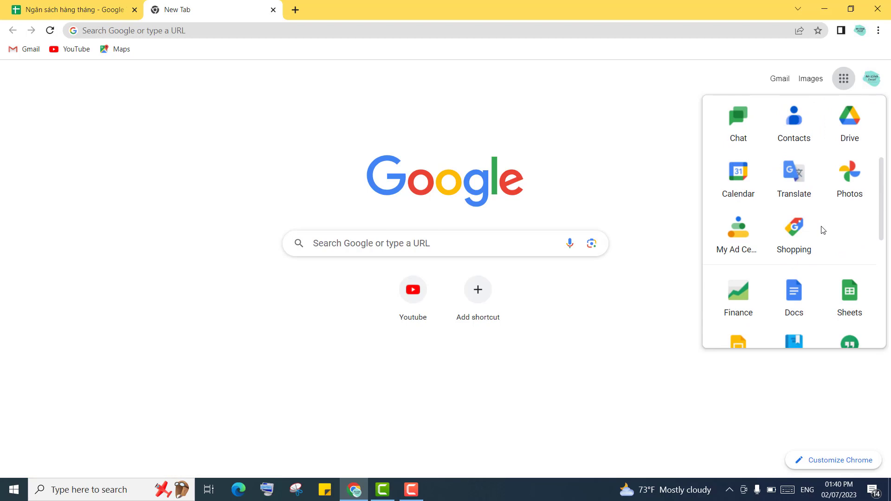
pyautogui.scroll(1, 824, 230)
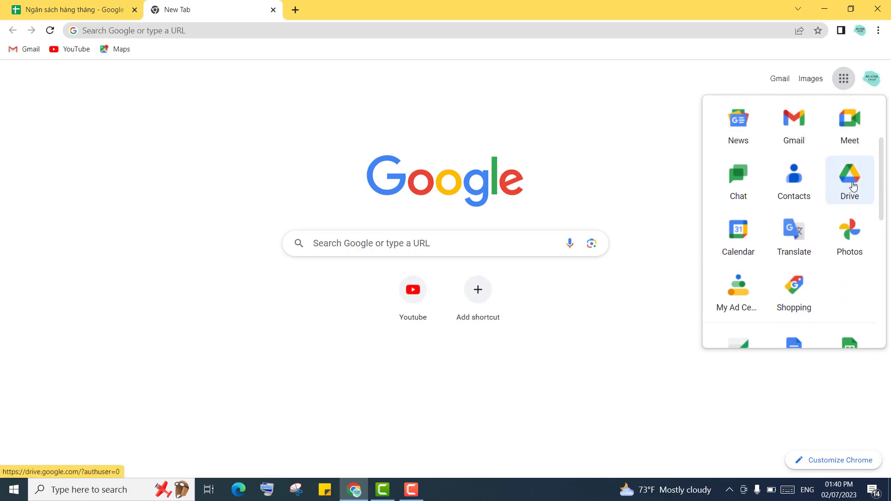
pyautogui.click(854, 187)
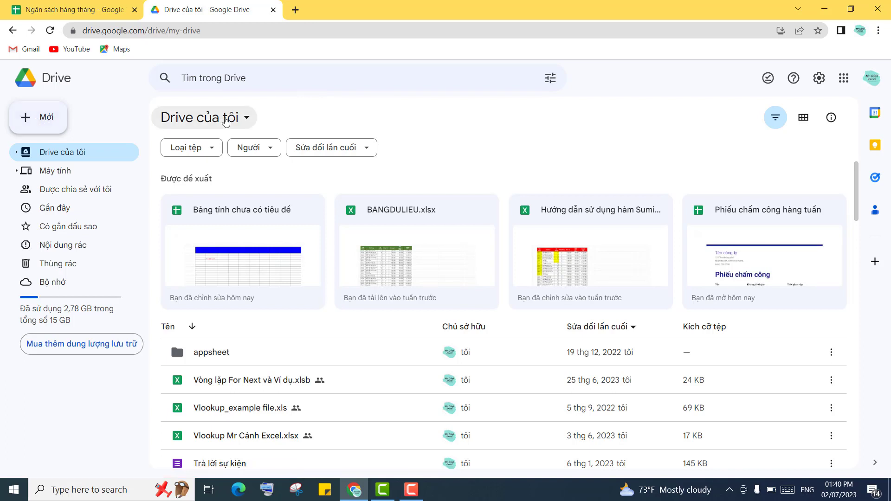
# Upload BANGDULIEU.xlsx from the Desktop to Drive của tôi, keeping both the existing and the new file.
pyautogui.click(247, 119)
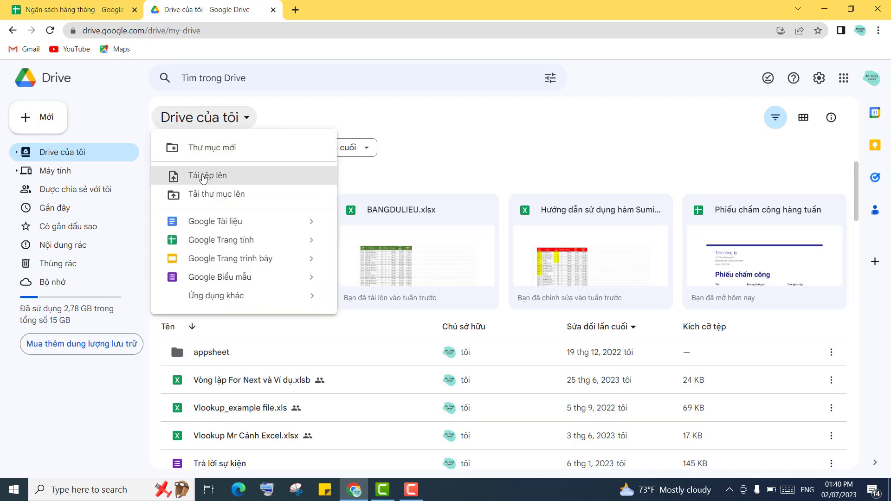
pyautogui.click(208, 180)
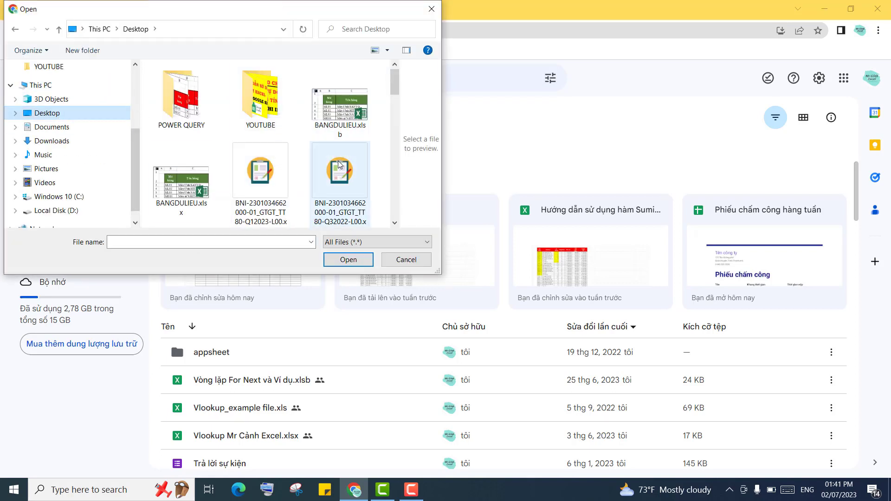
pyautogui.click(180, 185)
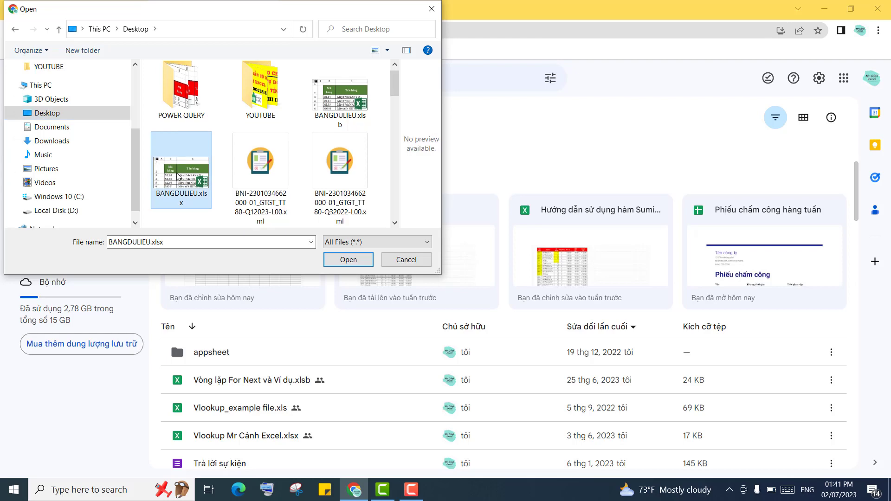
pyautogui.click(348, 260)
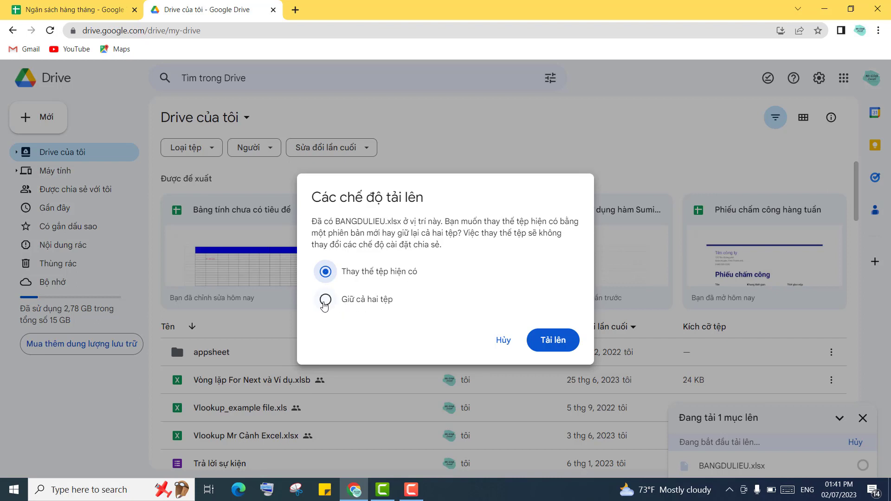
pyautogui.click(325, 300)
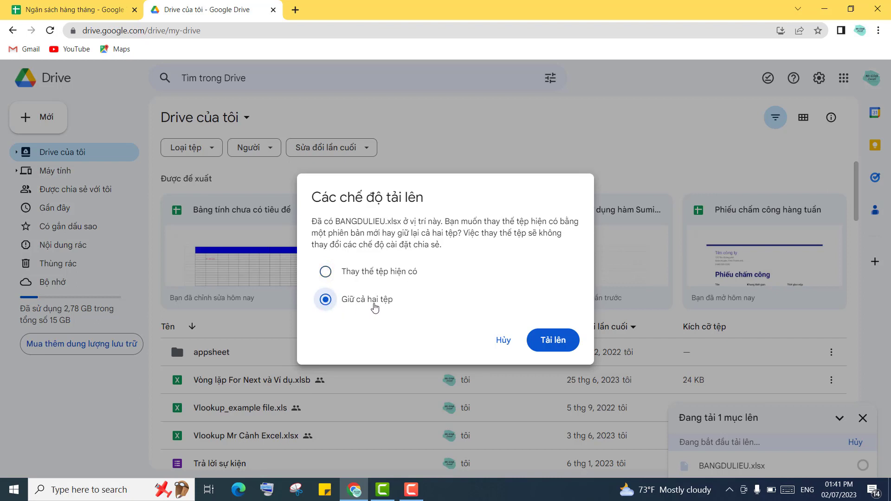
pyautogui.click(545, 342)
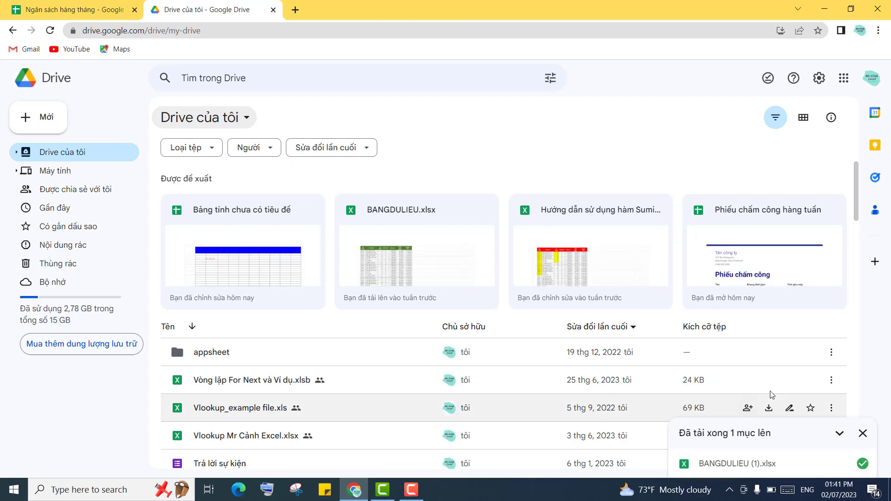
# Open the uploaded BANGDULIEU (1).xlsx in Google Sheets and look through its data table.
pyautogui.click(737, 467)
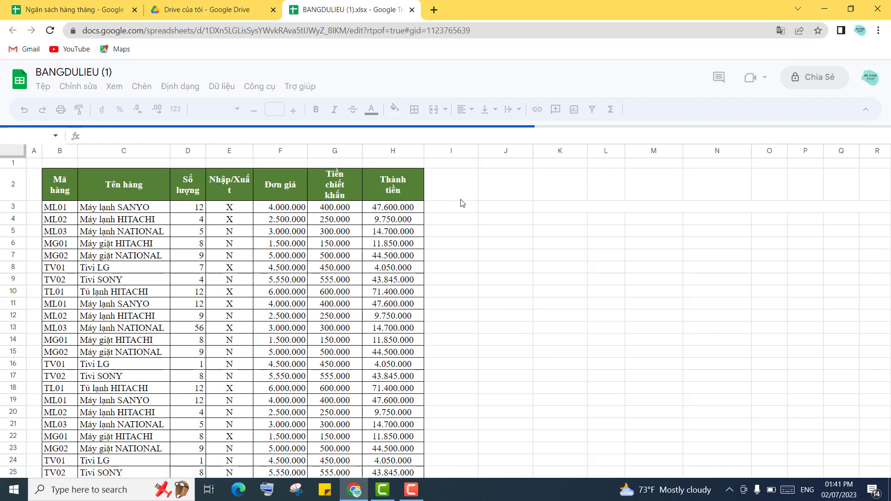
pyautogui.click(512, 230)
pyautogui.click(501, 288)
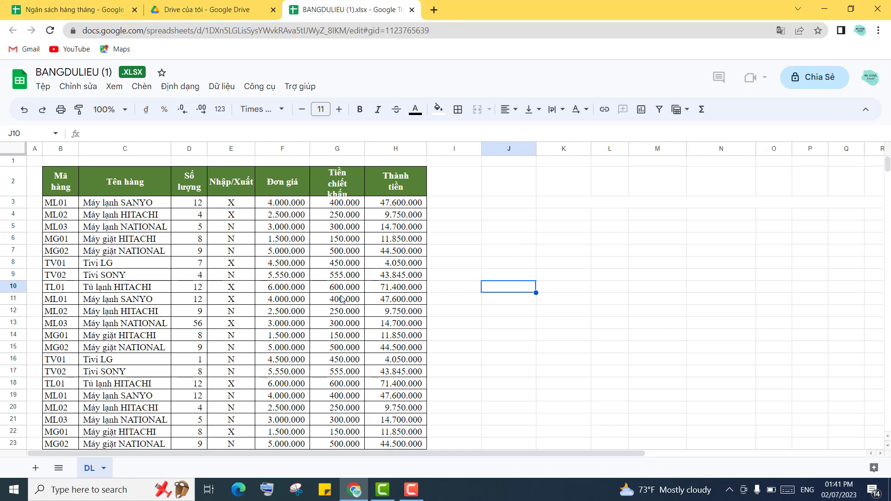
pyautogui.scroll(-1, 342, 298)
pyautogui.scroll(-10, 342, 298)
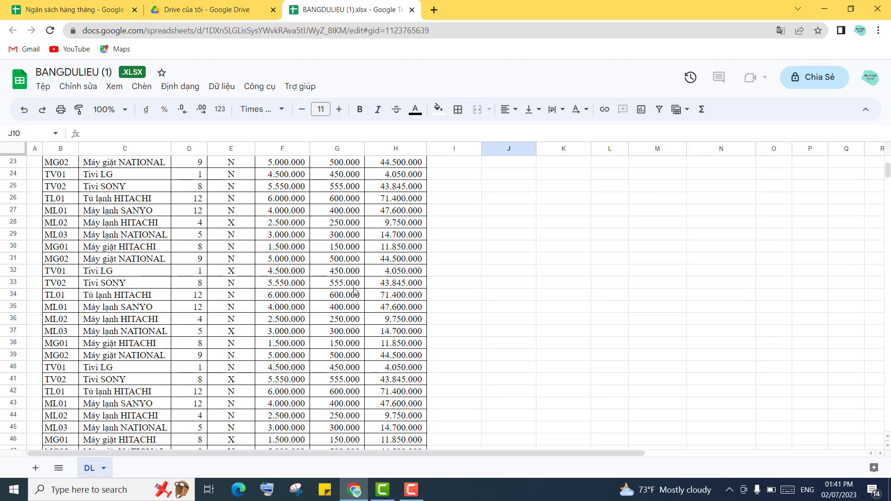
pyautogui.click(545, 310)
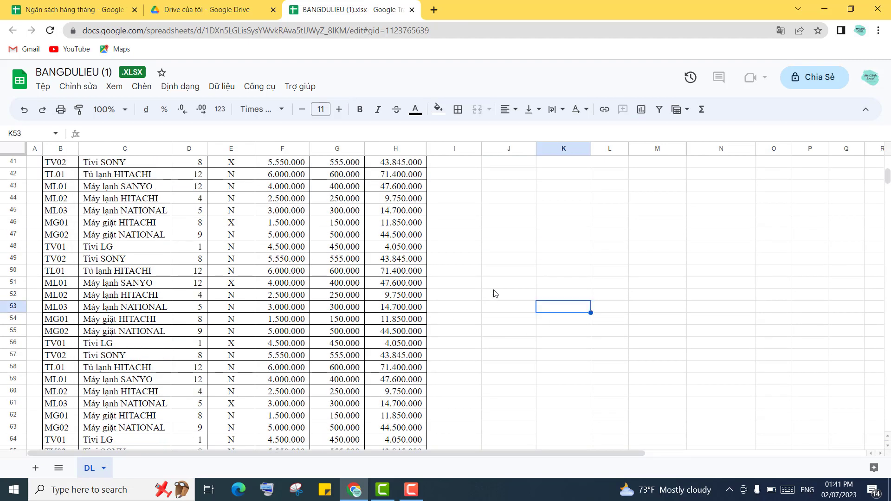
pyautogui.click(500, 269)
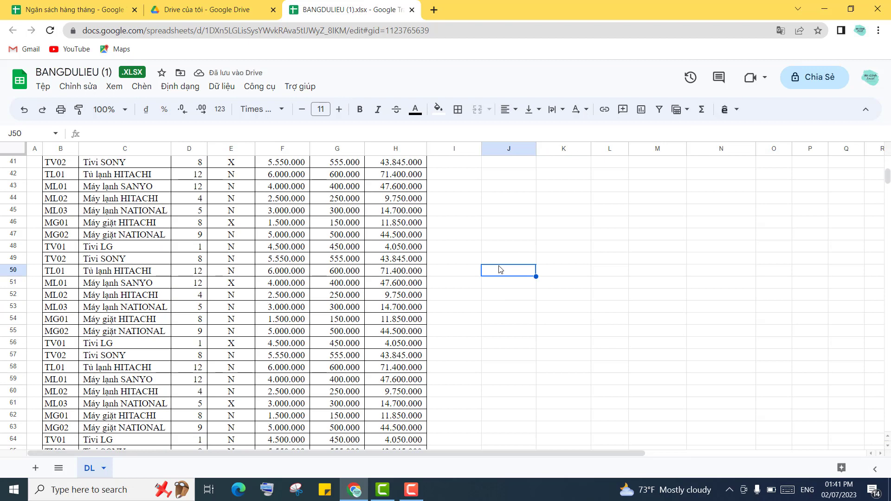
pyautogui.moveTo(887, 179); pyautogui.dragTo(888, 160)
pyautogui.click(526, 227)
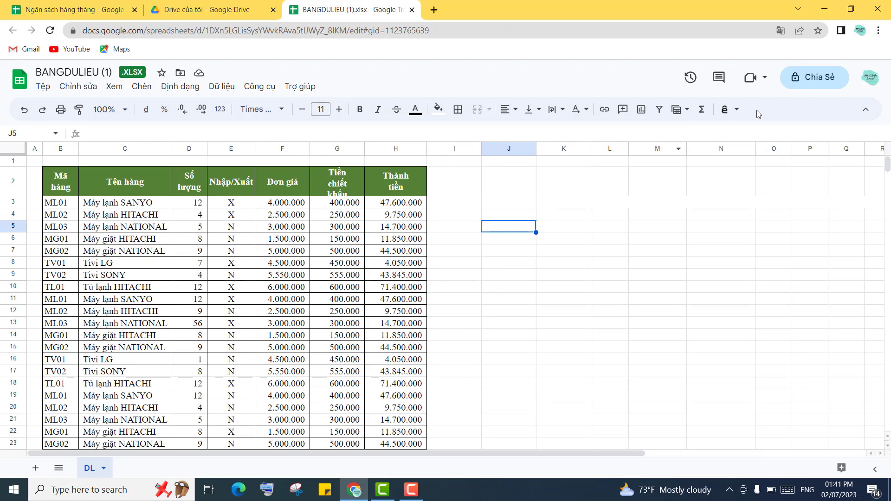
# Open the sharing settings, view the suggested contacts, and set general access to Bất kỳ ai có đường liên kết.
pyautogui.click(813, 82)
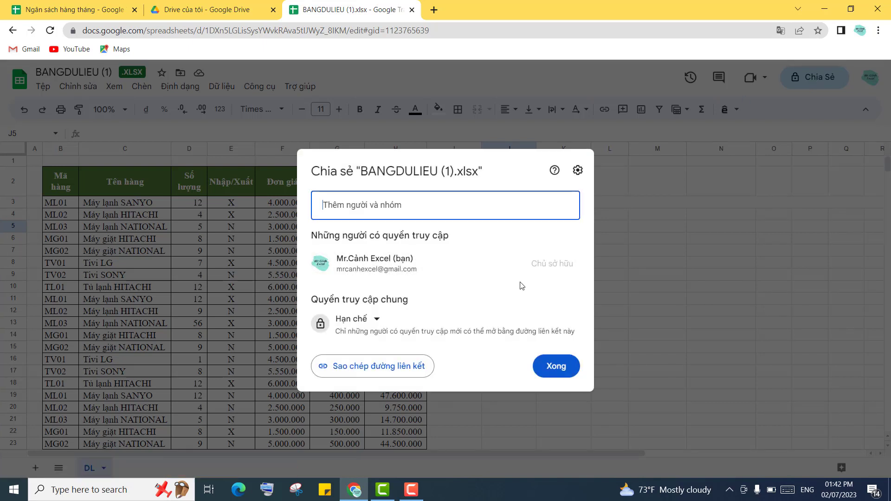
pyautogui.click(410, 208)
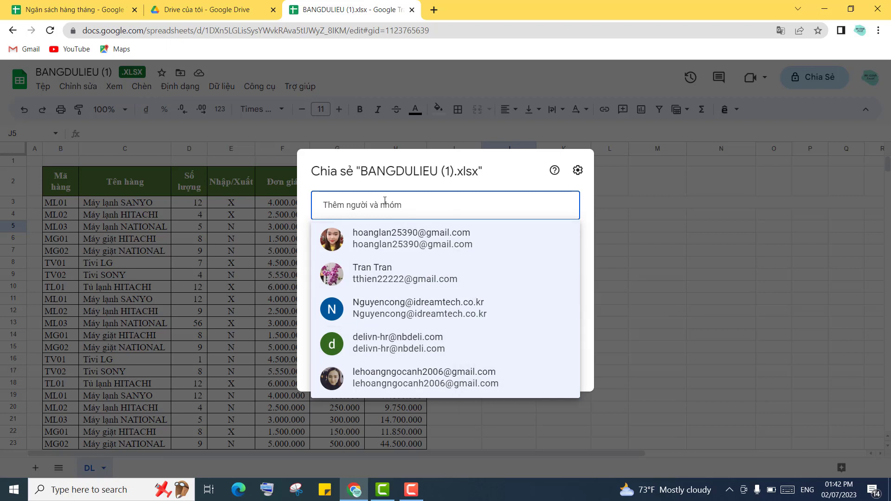
pyautogui.click(555, 162)
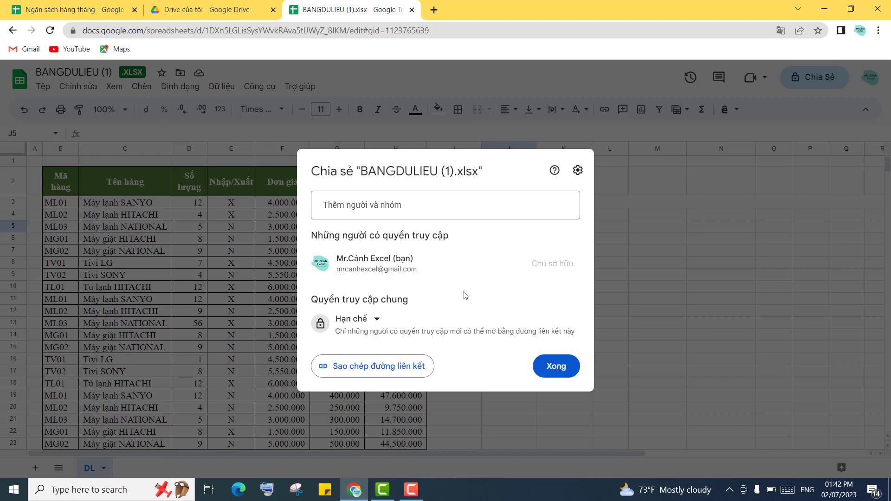
pyautogui.click(367, 319)
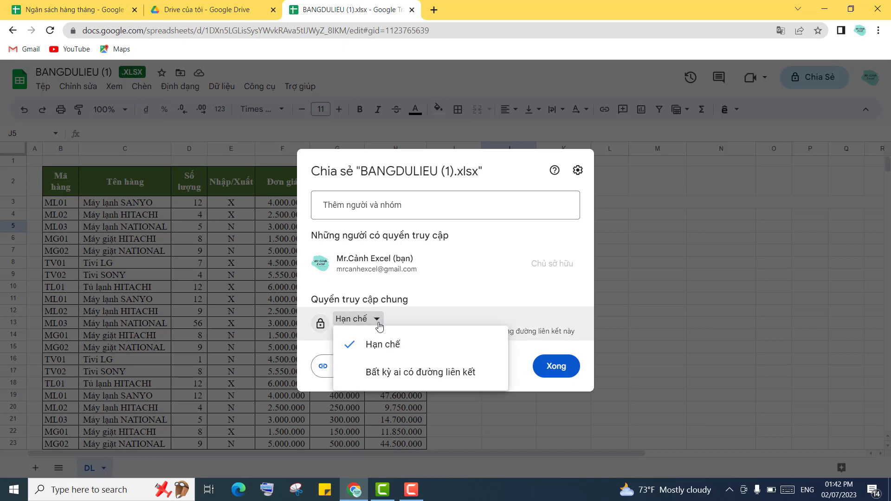
pyautogui.click(403, 376)
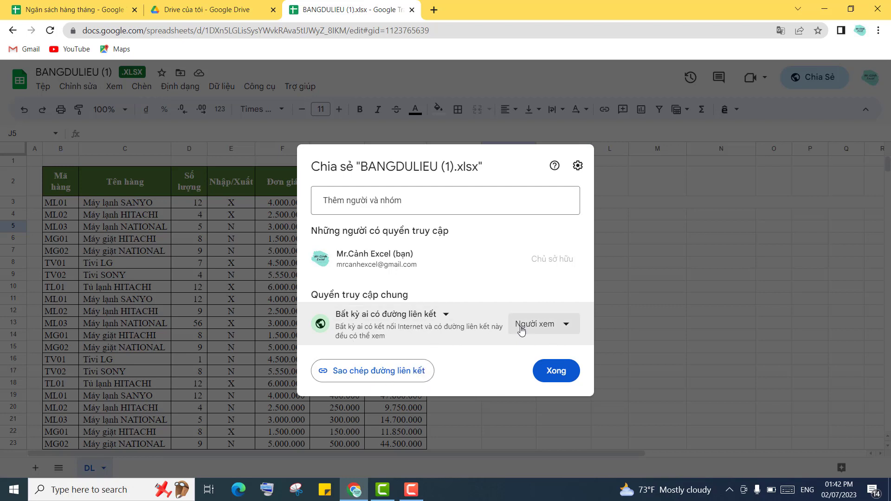
# Try the Người nhận xét and Người chỉnh sửa roles for anyone with the link.
pyautogui.click(566, 327)
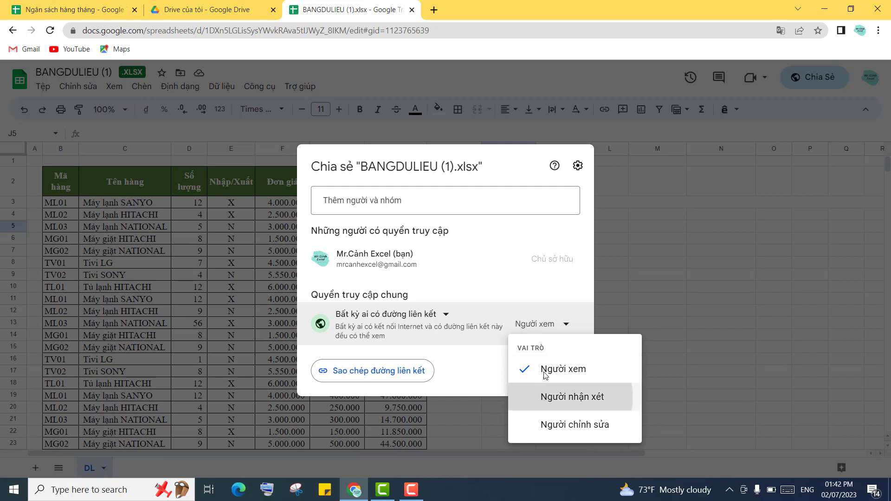
pyautogui.click(543, 400)
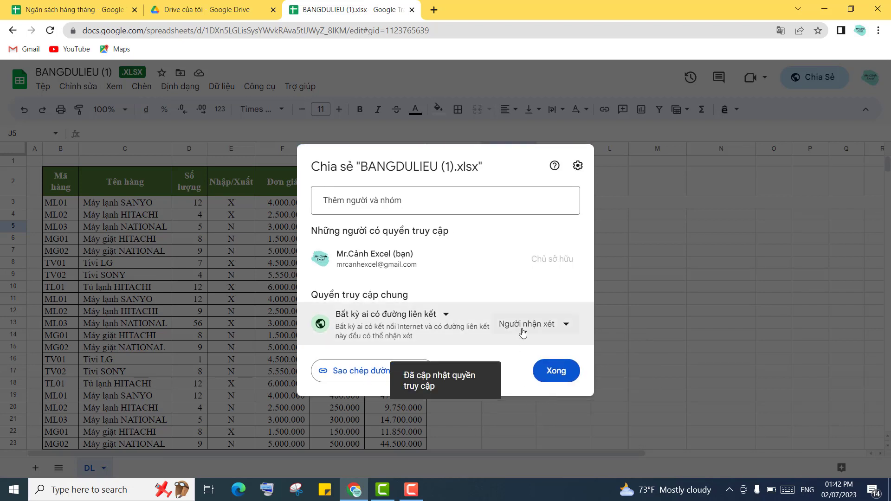
pyautogui.click(566, 326)
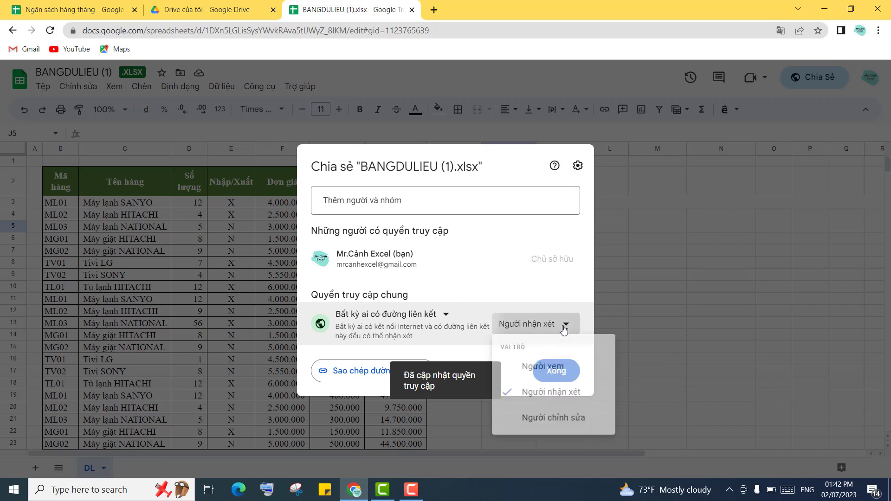
pyautogui.click(539, 422)
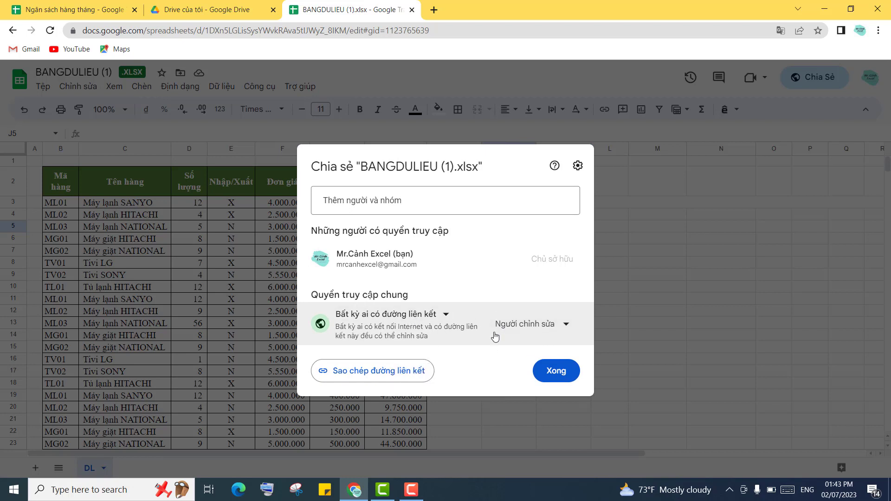
# Set the link access role to Người xem and finish sharing.
pyautogui.click(555, 330)
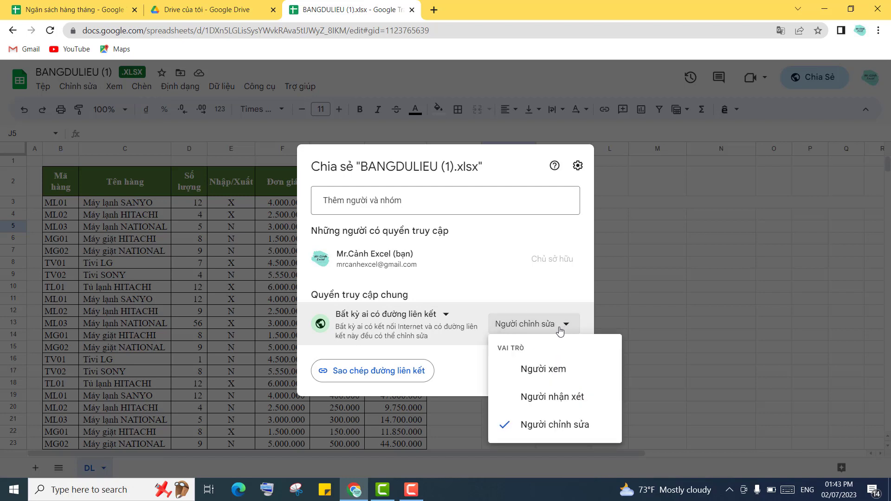
pyautogui.click(530, 374)
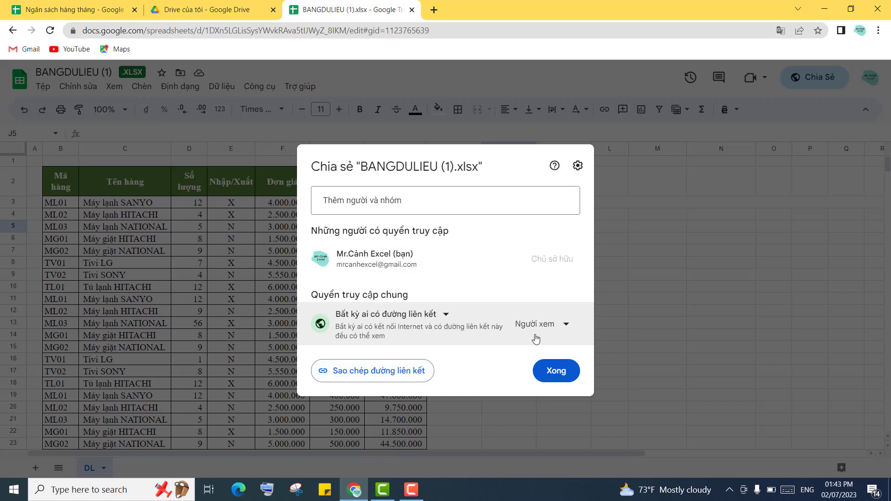
pyautogui.click(559, 373)
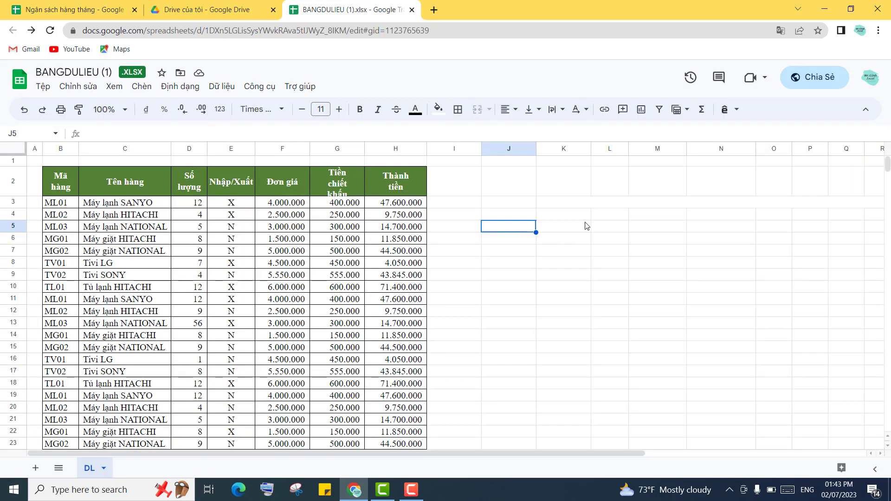
pyautogui.click(597, 251)
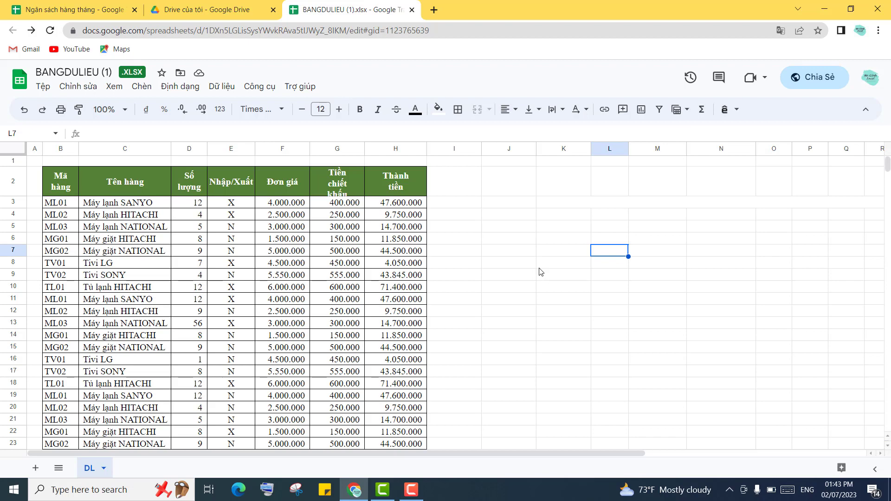
pyautogui.click(506, 203)
pyautogui.click(512, 188)
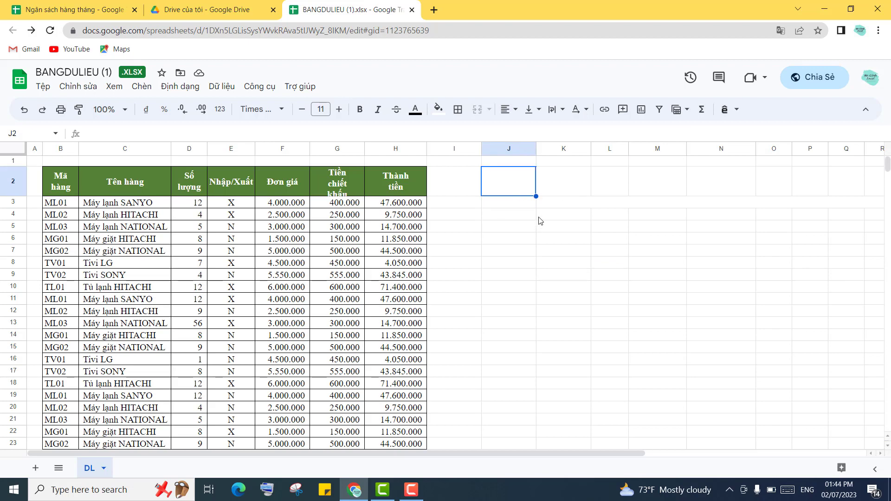
pyautogui.click(520, 230)
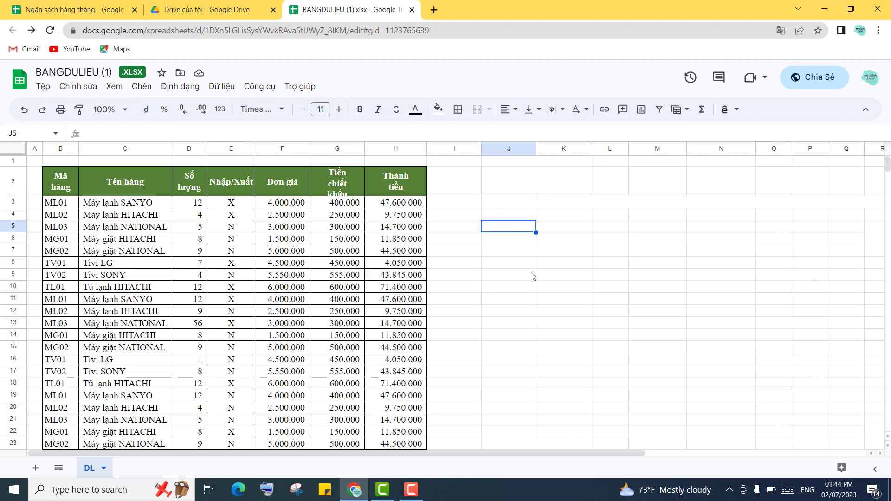
pyautogui.click(522, 288)
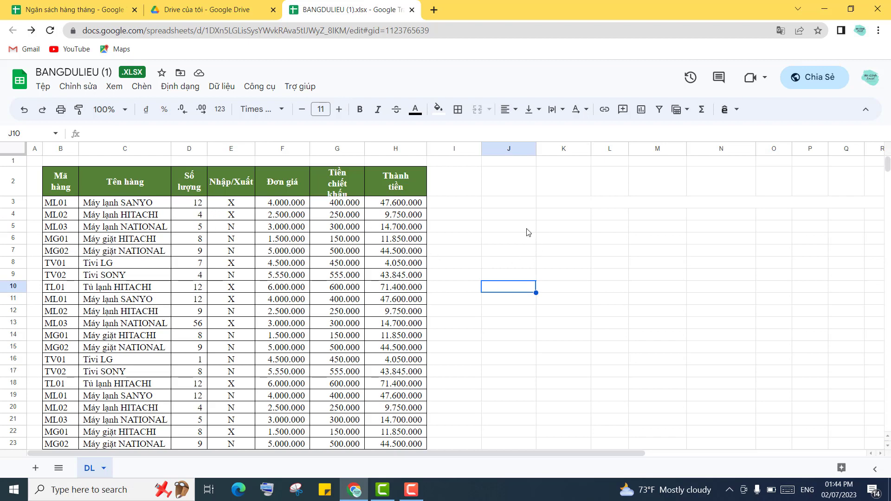
pyautogui.click(514, 206)
pyautogui.click(514, 230)
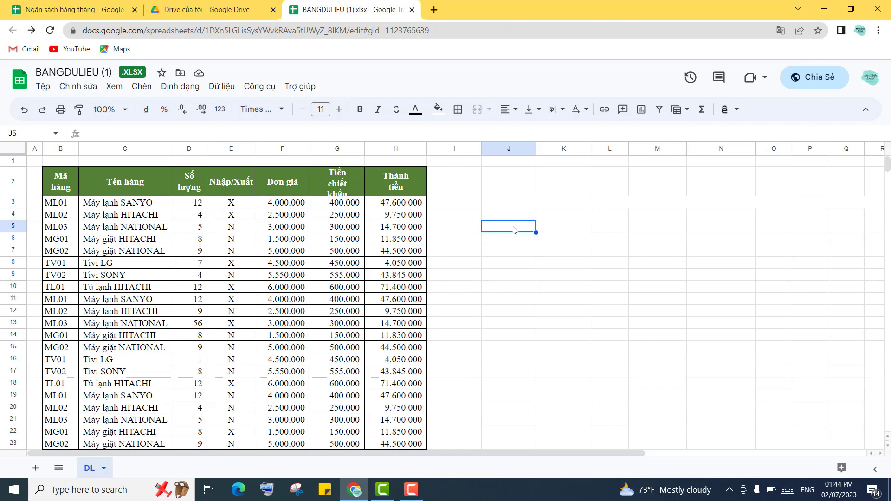
pyautogui.click(577, 207)
pyautogui.click(511, 242)
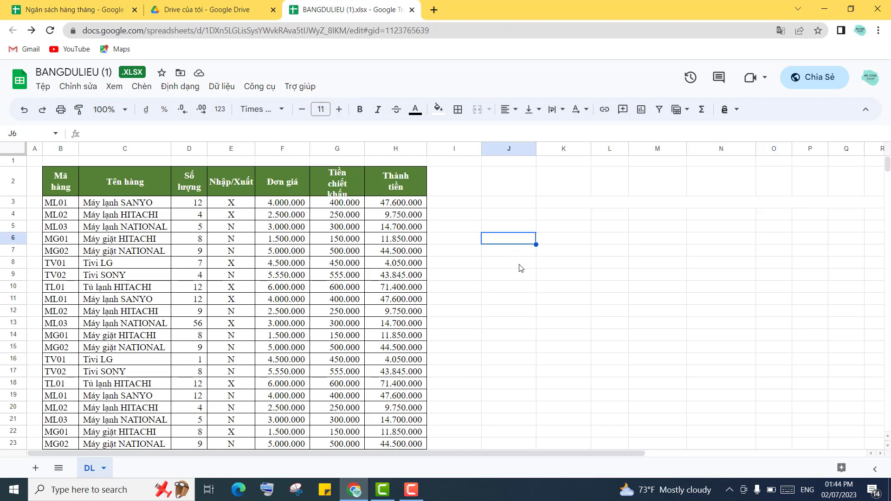
pyautogui.click(481, 274)
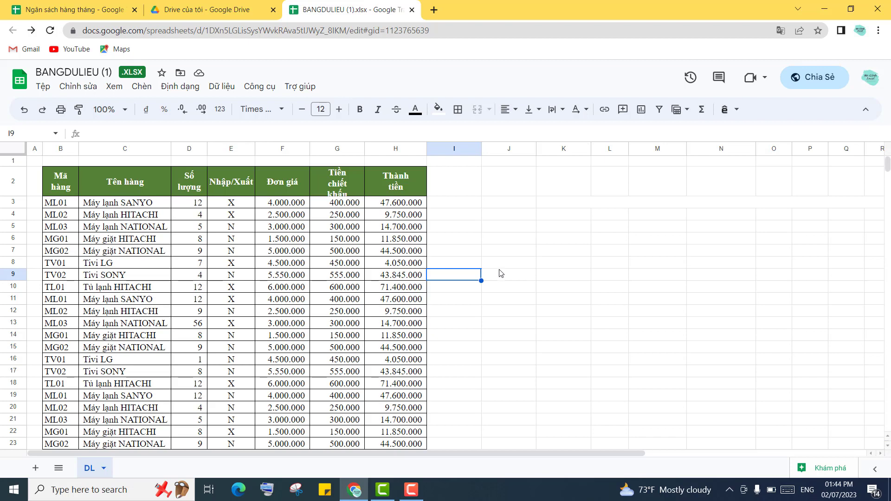
pyautogui.click(528, 241)
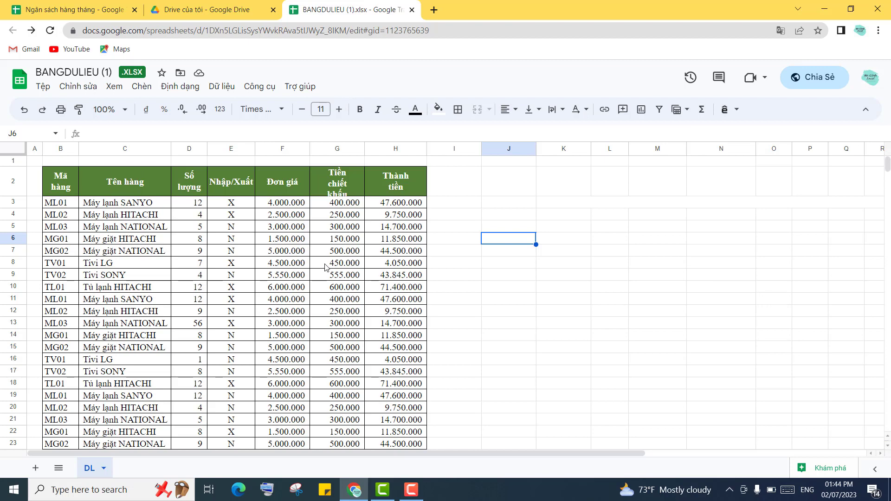
# View the download formats offered for the BANGDULIEU (1) spreadsheet, including Microsoft Excel (.xlsx), without downloading it.
pyautogui.click(43, 87)
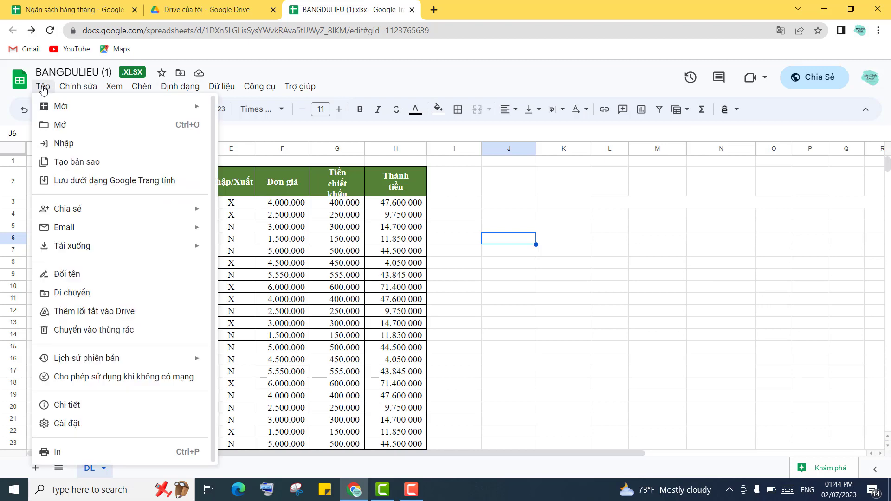
pyautogui.moveTo(71, 249)
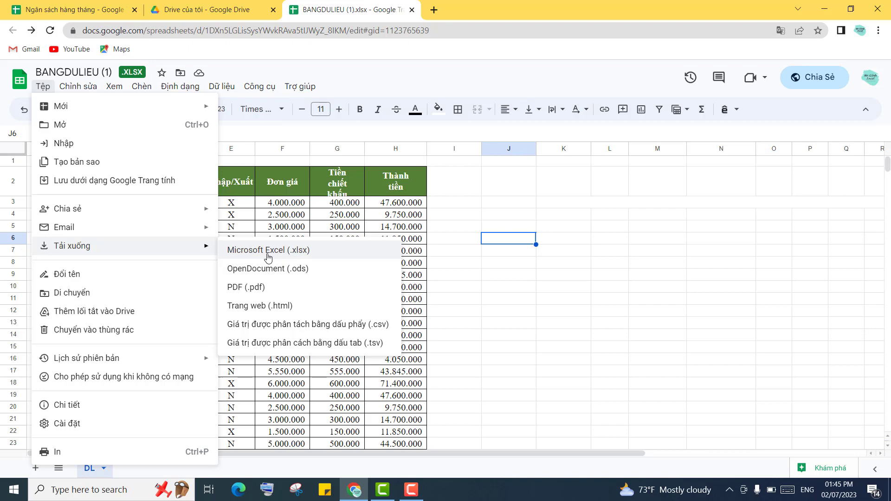
pyautogui.click(516, 304)
pyautogui.click(505, 268)
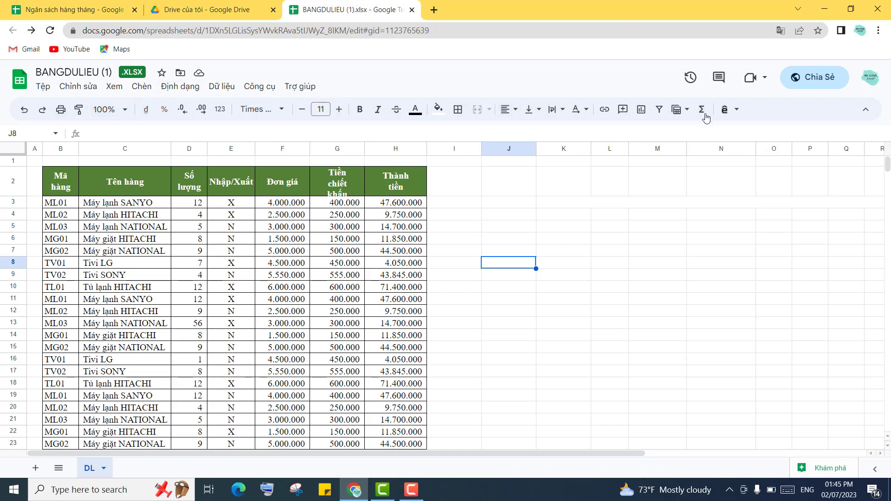
# Look through the spreadsheet's available file, editing, view, insert, formatting, data, tools and help commands.
pyautogui.click(44, 87)
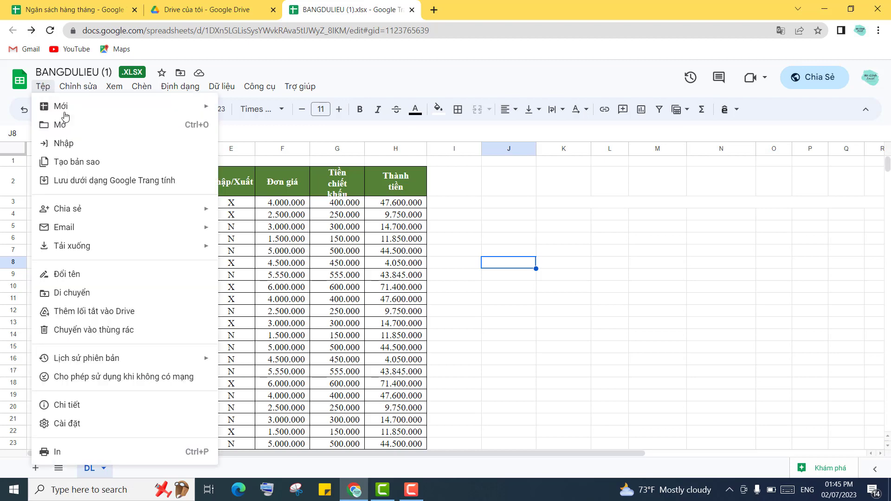
pyautogui.click(78, 87)
pyautogui.click(78, 88)
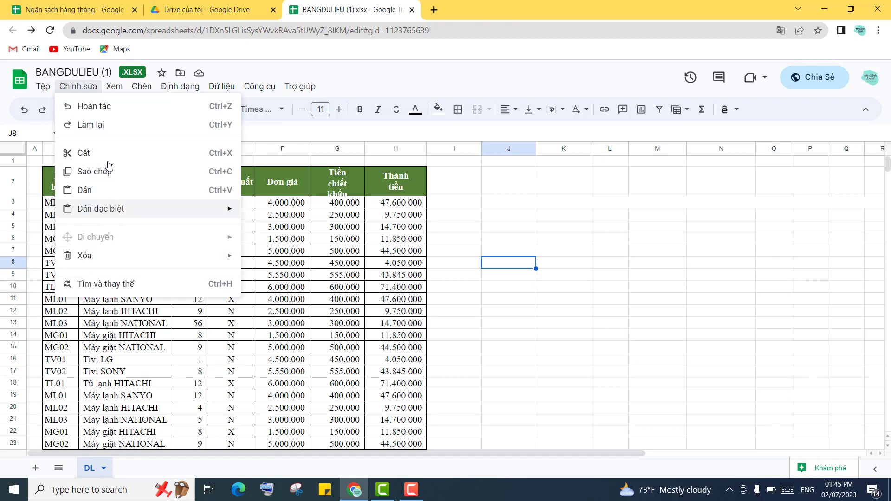
pyautogui.click(114, 88)
pyautogui.click(115, 89)
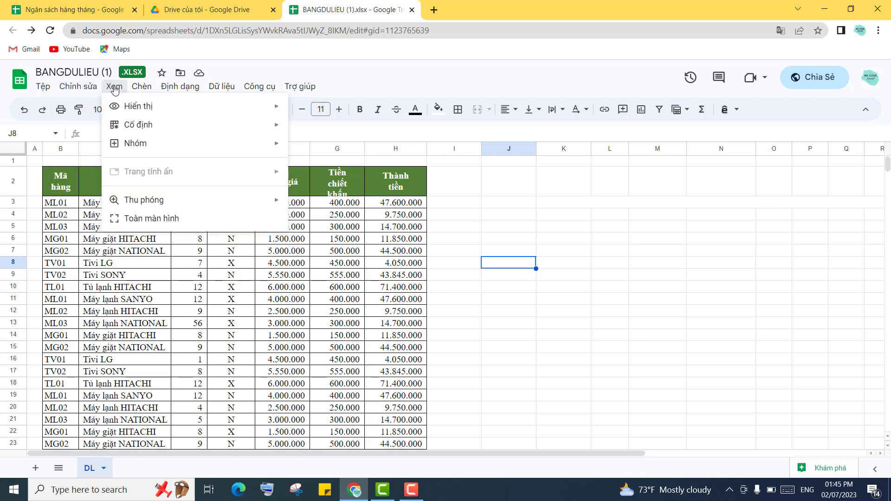
pyautogui.moveTo(141, 88)
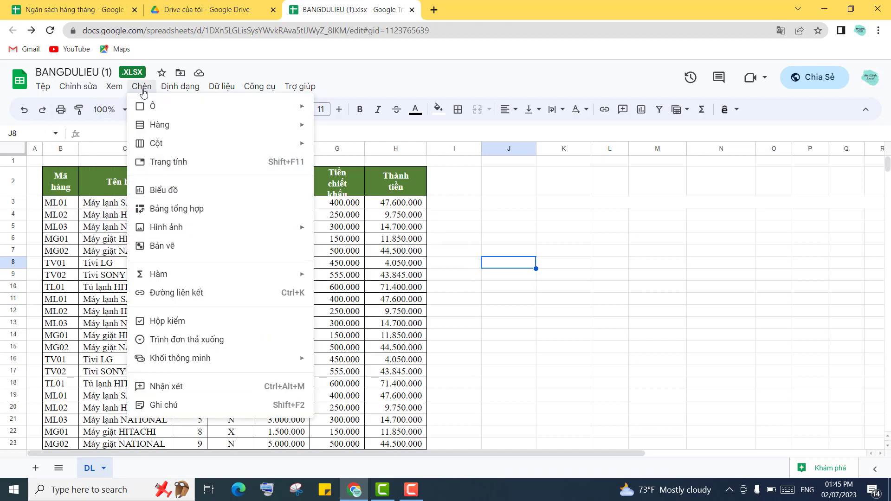
pyautogui.moveTo(174, 93)
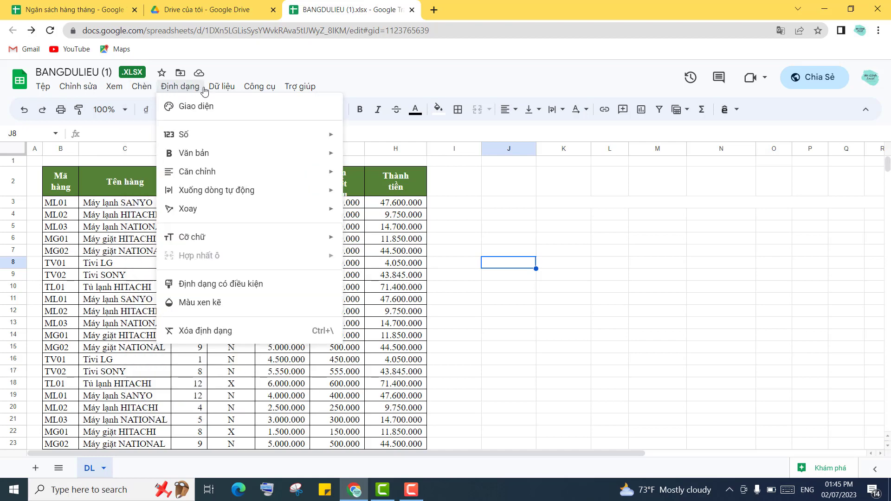
pyautogui.moveTo(220, 90)
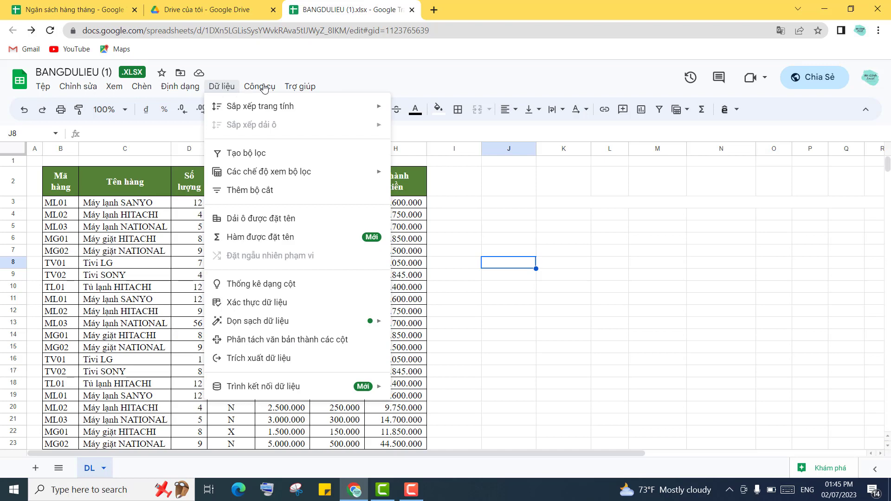
pyautogui.moveTo(263, 88)
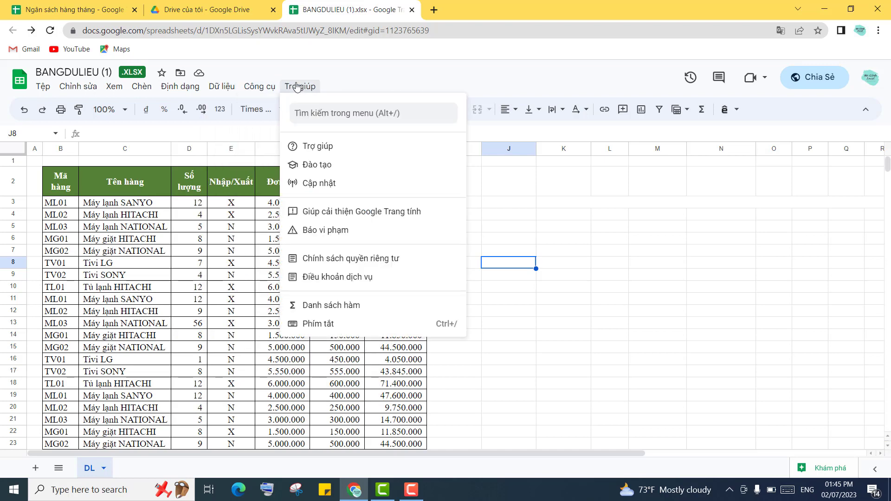
pyautogui.click(571, 292)
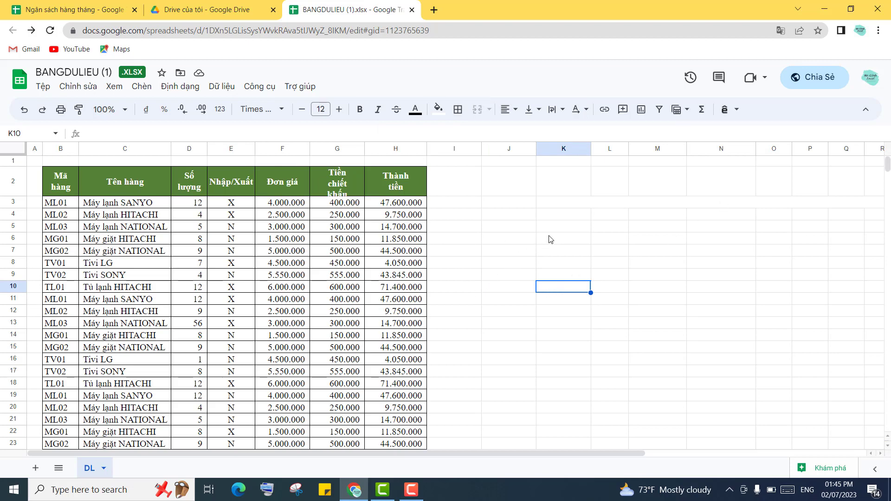
pyautogui.click(498, 233)
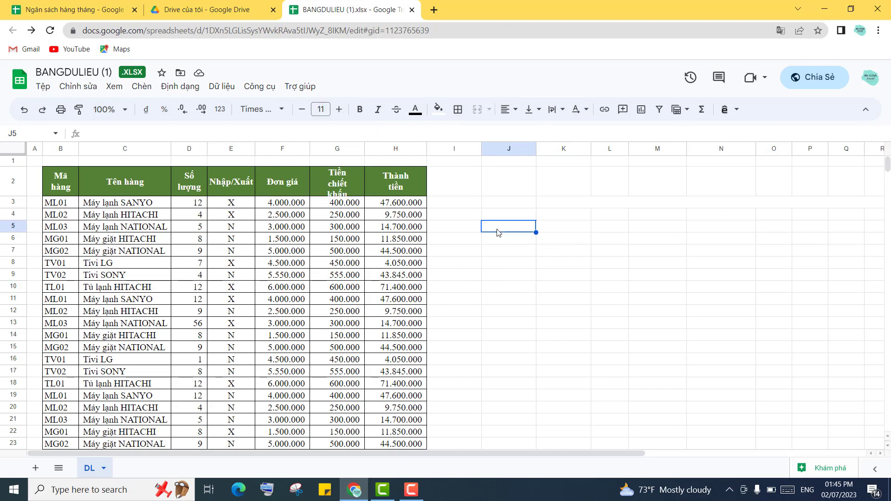